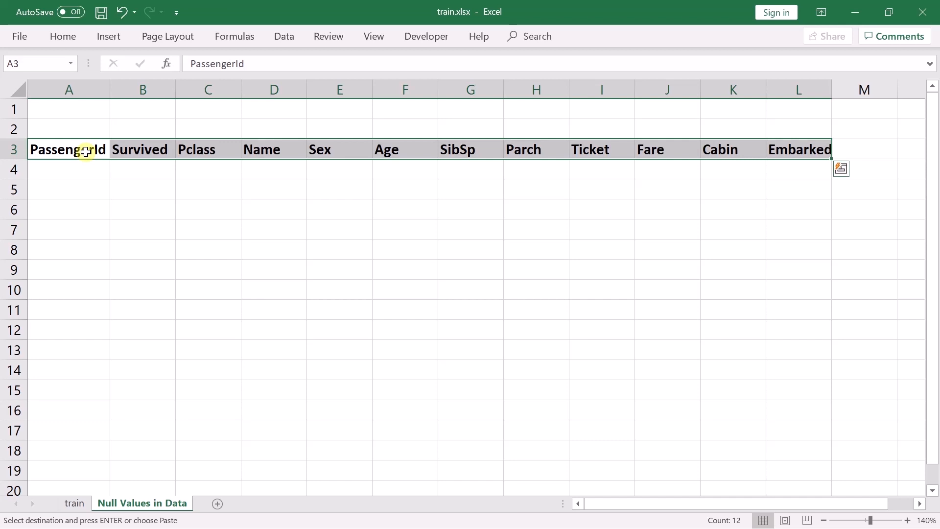
# - In cell A4 under PassengerId, count the blank cells of train!A2:A892 with the COUNTBLANK function
pyautogui.click(74, 169)
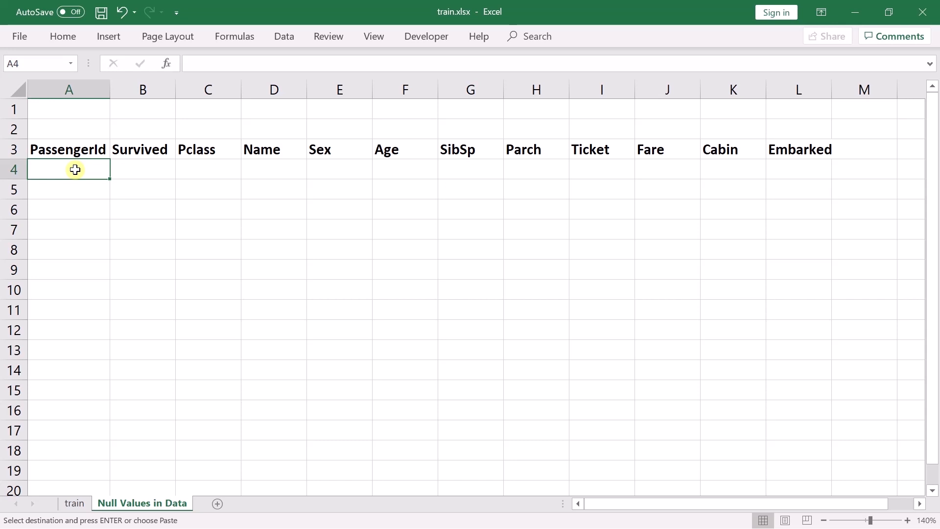
pyautogui.write('=countblank')
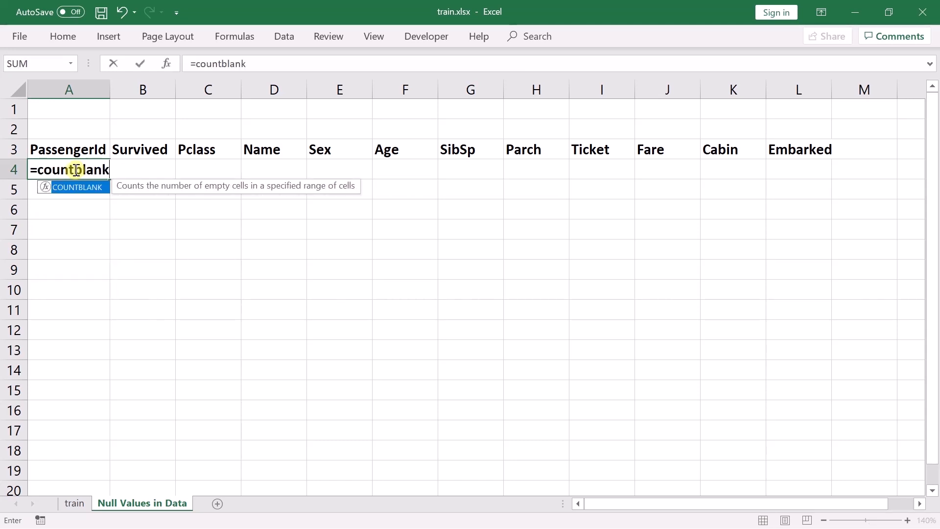
pyautogui.press('Tab')
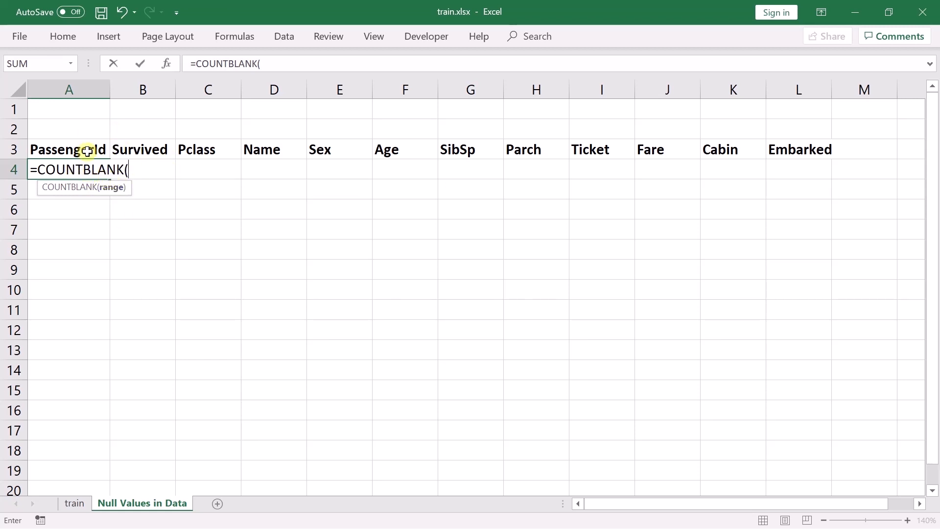
pyautogui.click(78, 502)
pyautogui.click(77, 122)
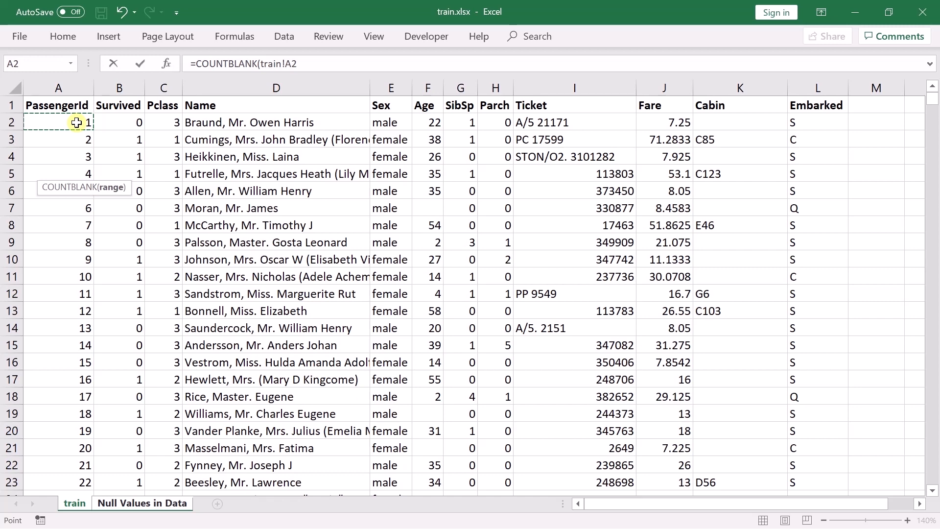
pyautogui.hotkey('ctrl', 'shift', 'Down')
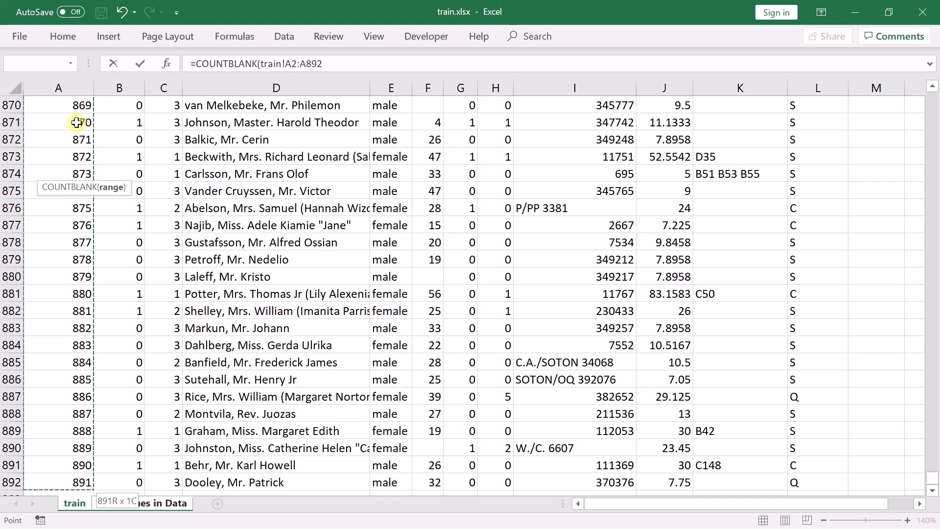
pyautogui.press('Return')
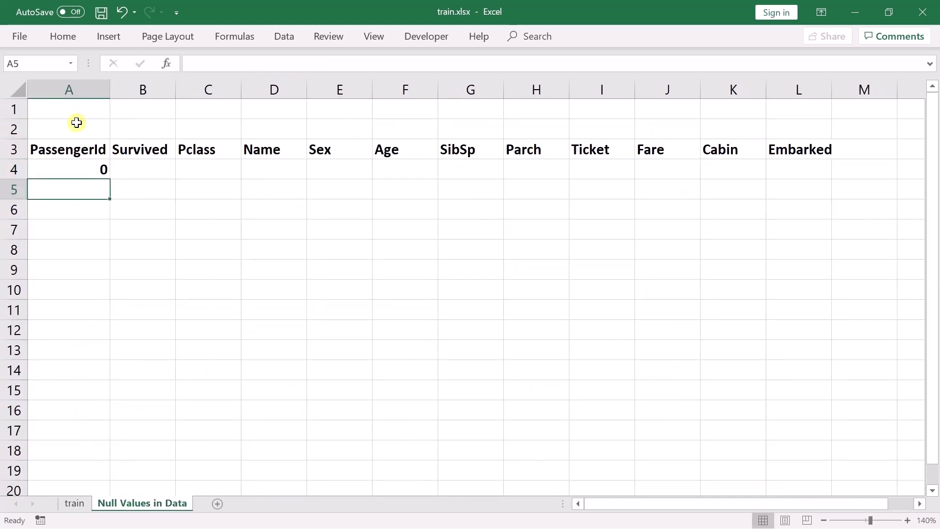
pyautogui.click(89, 175)
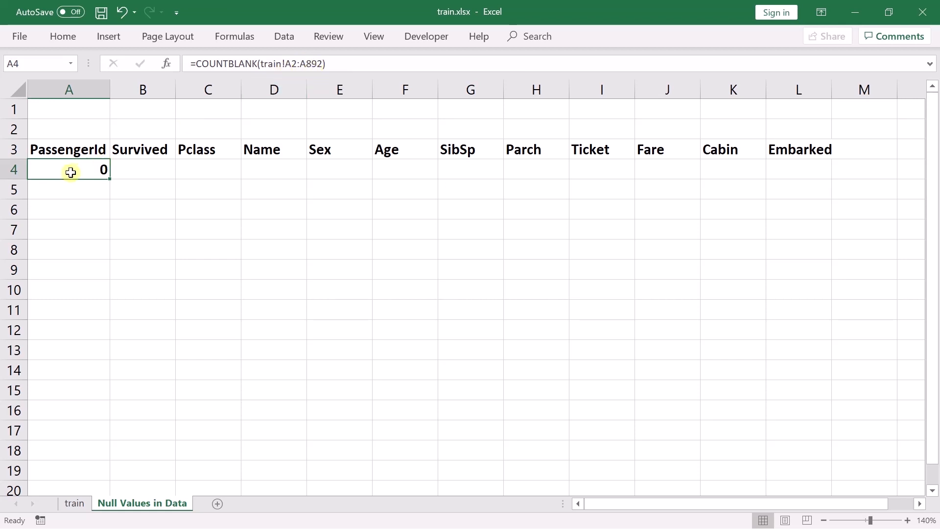
# - In cell B4 under Survived, enter a COUNTBLANK formula over train!B2:B892
pyautogui.click(139, 169)
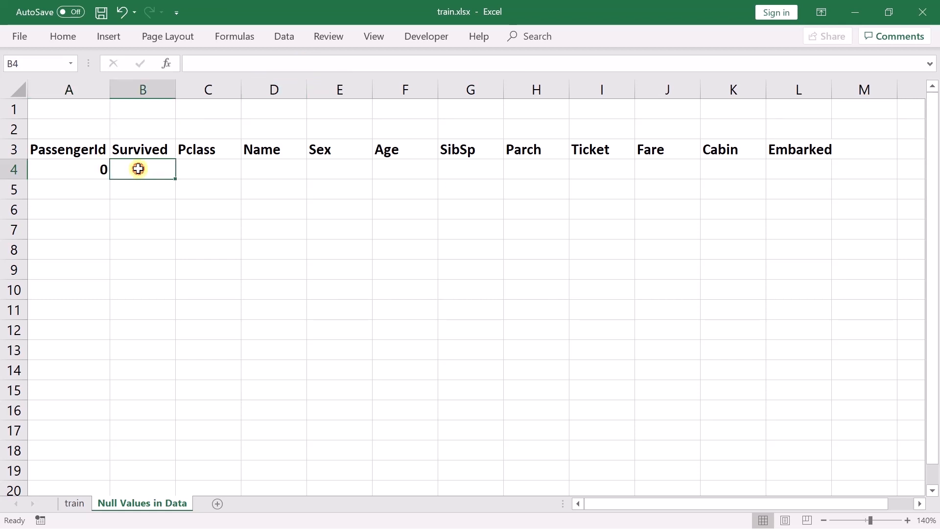
pyautogui.write('=')
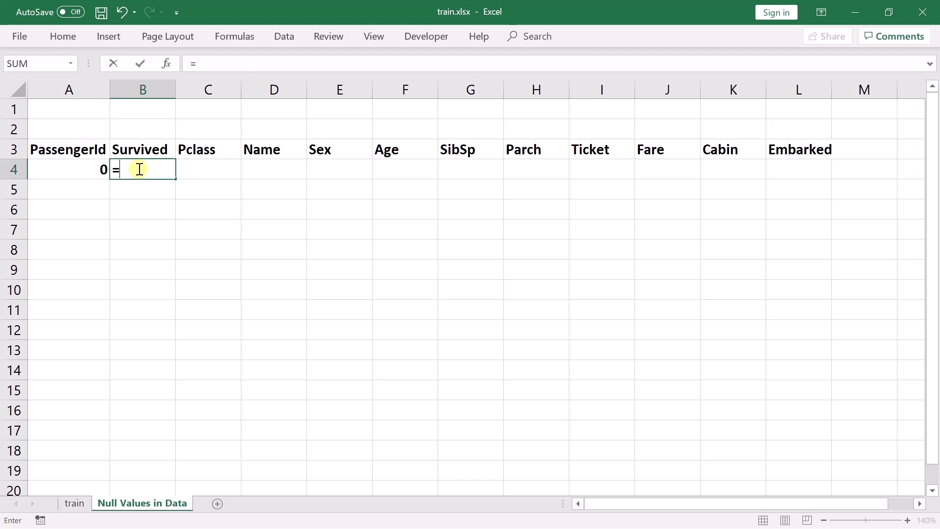
pyautogui.write('countblank')
pyautogui.press('Tab')
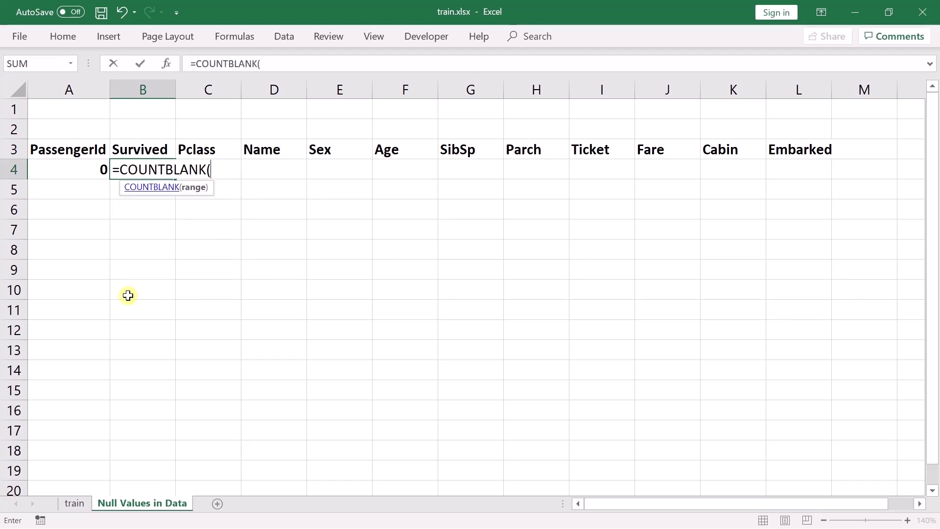
pyautogui.click(74, 503)
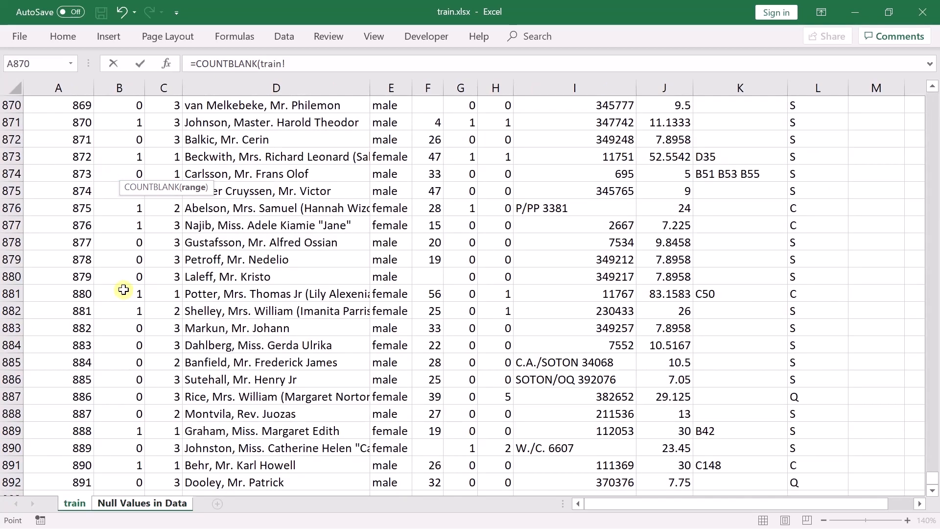
pyautogui.click(128, 431)
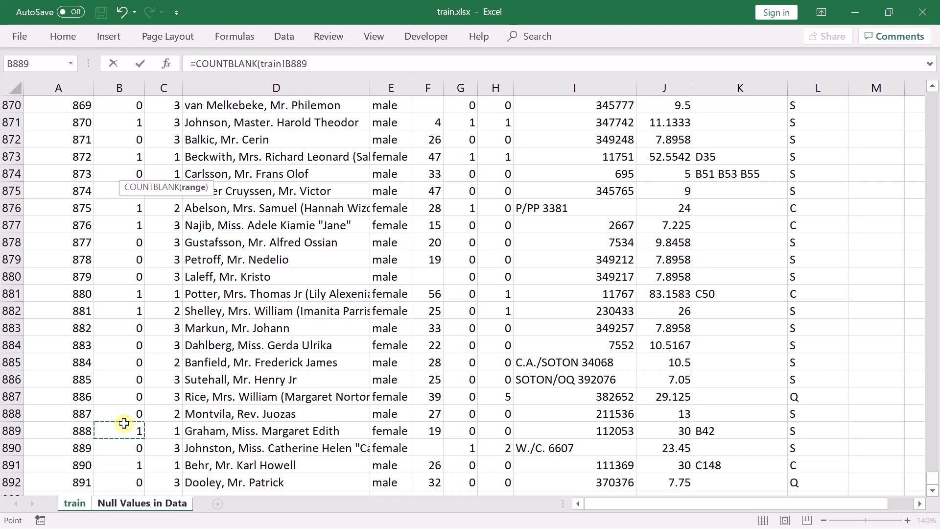
pyautogui.hotkey('ctrl', 'Up')
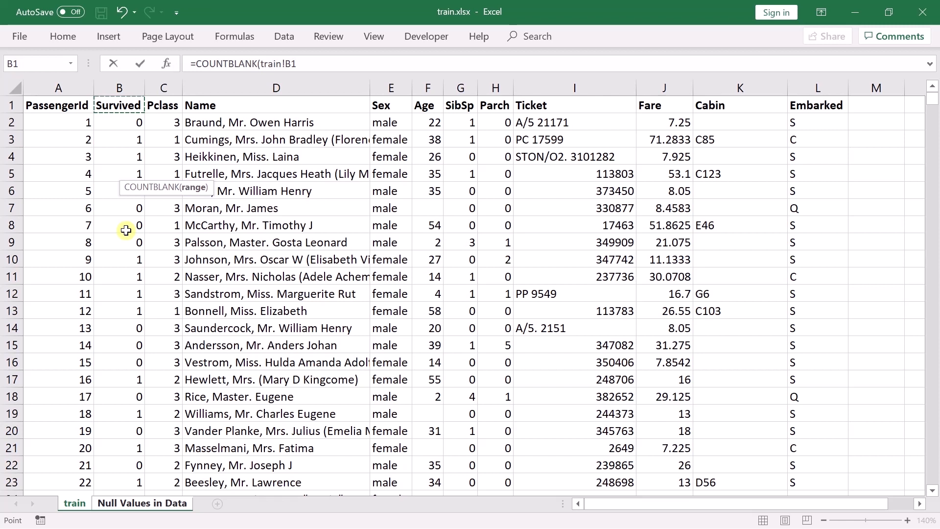
pyautogui.click(130, 122)
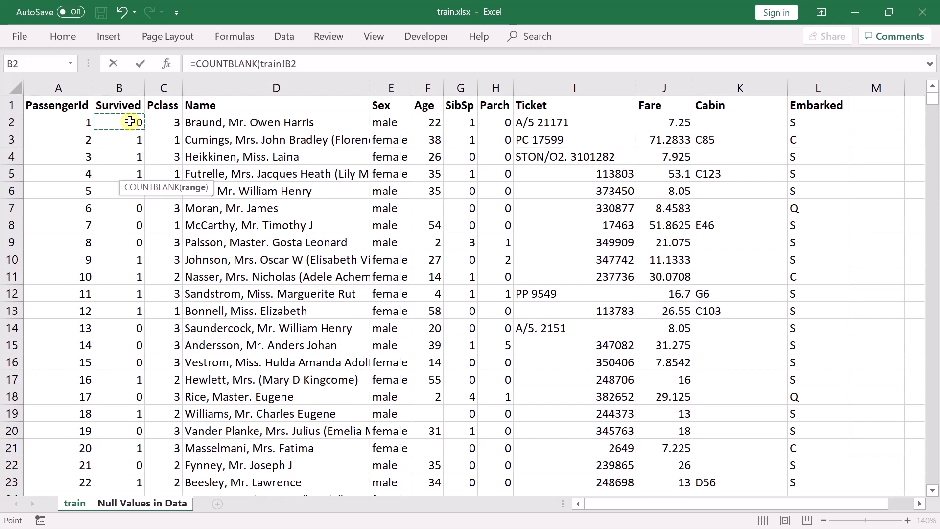
pyautogui.hotkey('ctrl', 'shift', 'Down')
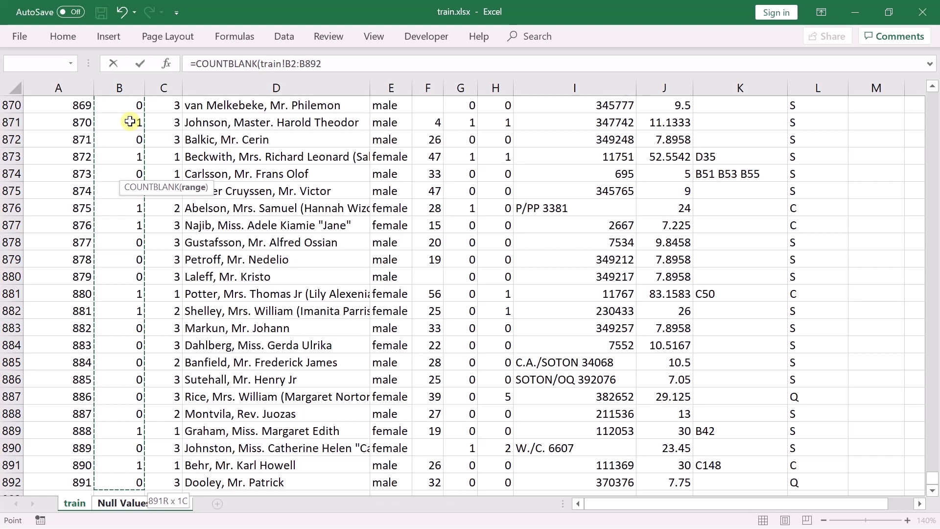
pyautogui.press('Return')
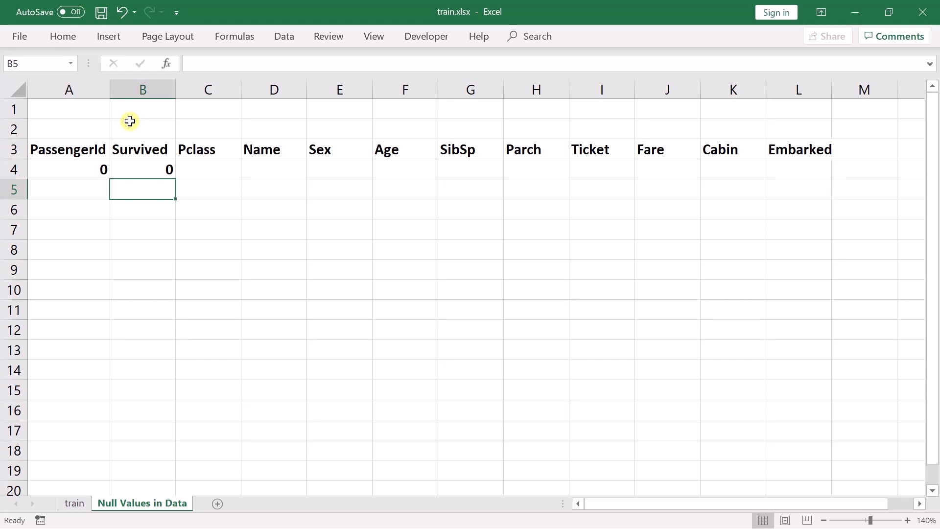
# - Fill the Survived blank-count formula from B4 across to L4 under Embarked, and check the copied formulas in C4 to F4
pyautogui.click(224, 170)
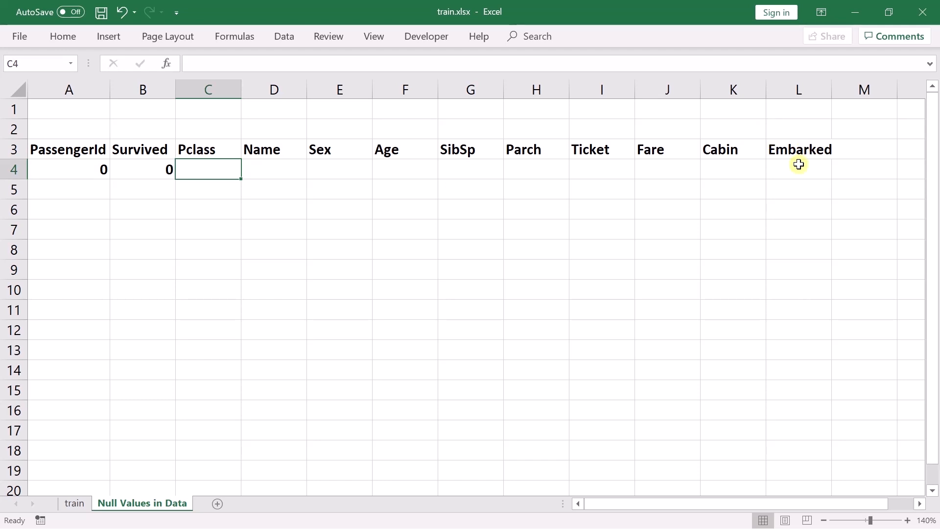
pyautogui.click(158, 170)
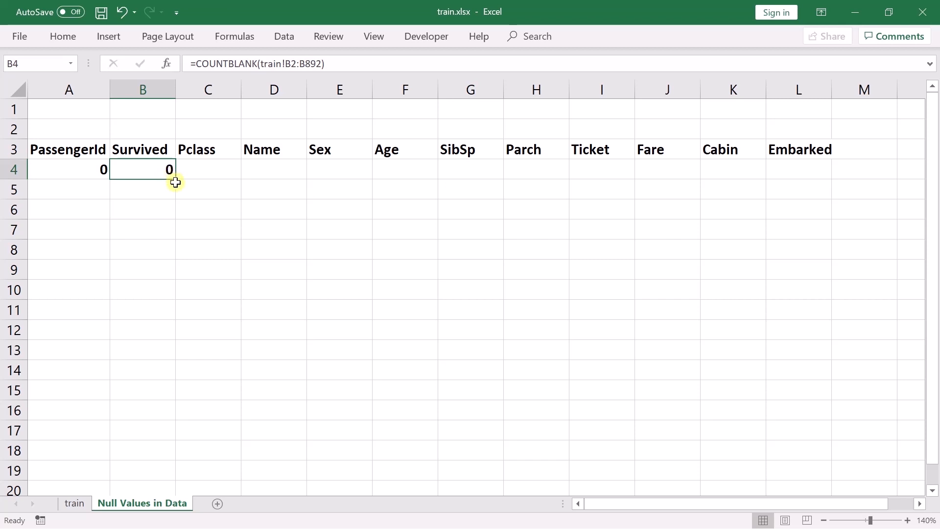
pyautogui.click(175, 183)
pyautogui.click(173, 174)
pyautogui.moveTo(176, 179); pyautogui.dragTo(801, 174)
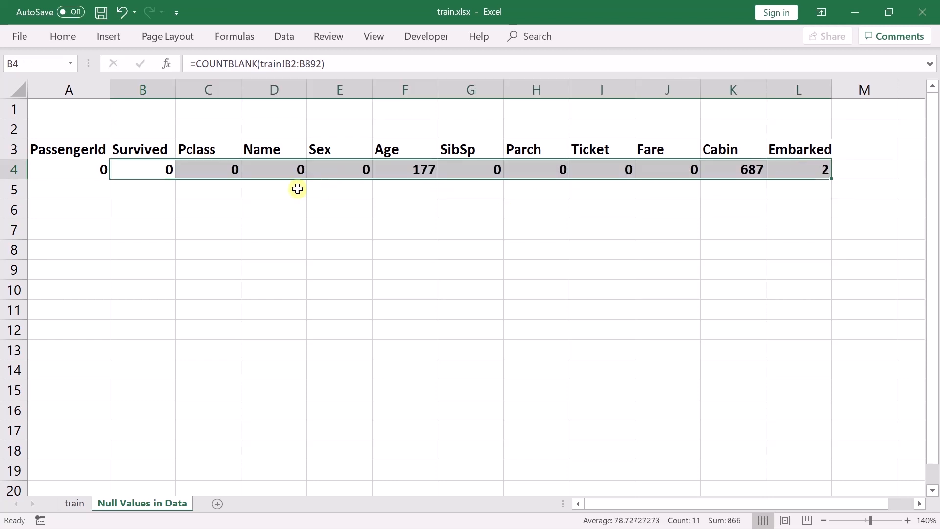
pyautogui.click(217, 172)
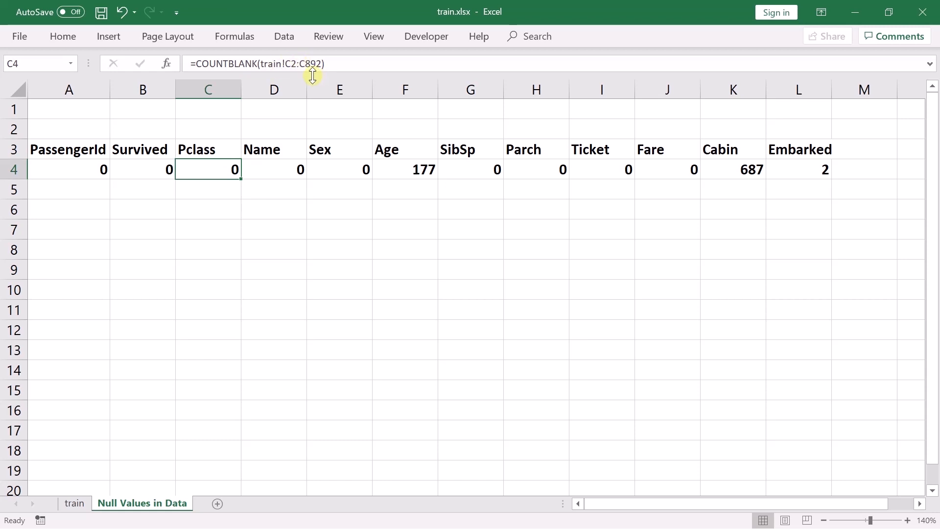
pyautogui.click(273, 164)
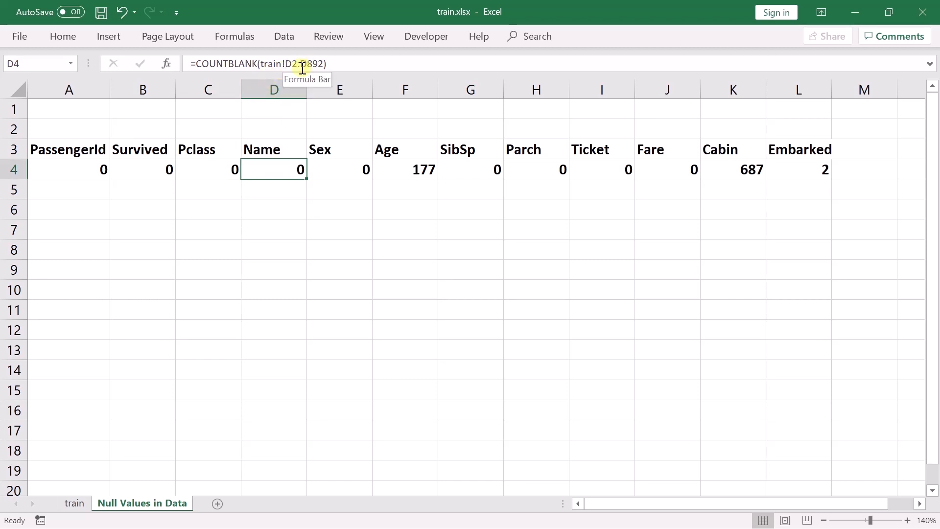
pyautogui.click(337, 164)
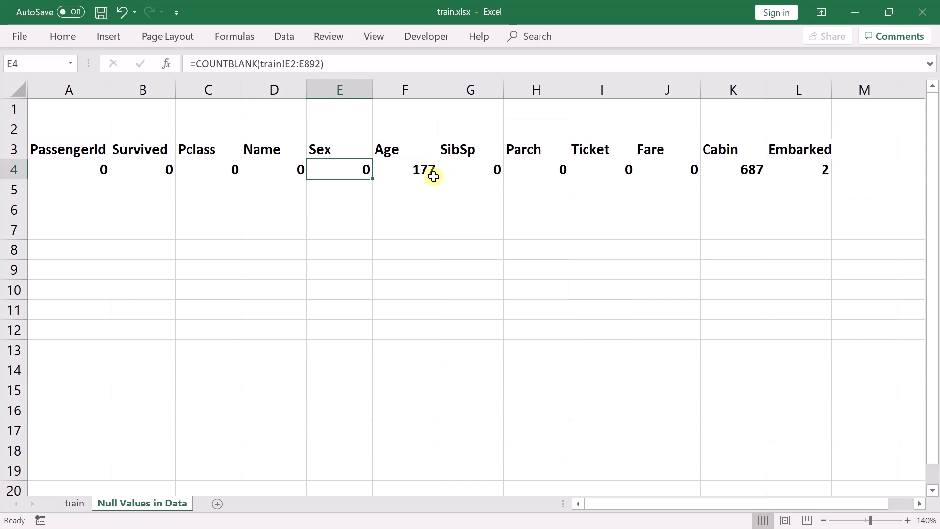
pyautogui.click(419, 168)
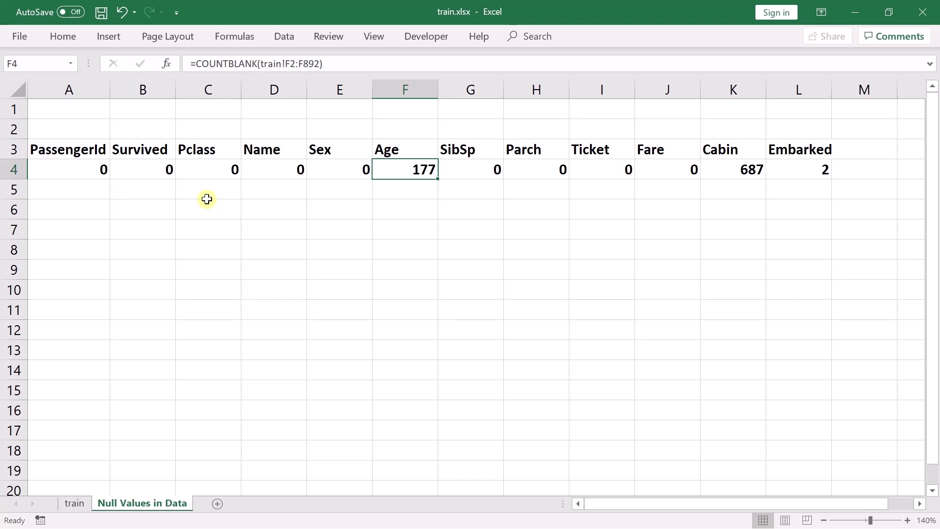
# - In cell D6, count the total passenger records with a COUNT formula over train!A2:A892
pyautogui.click(279, 206)
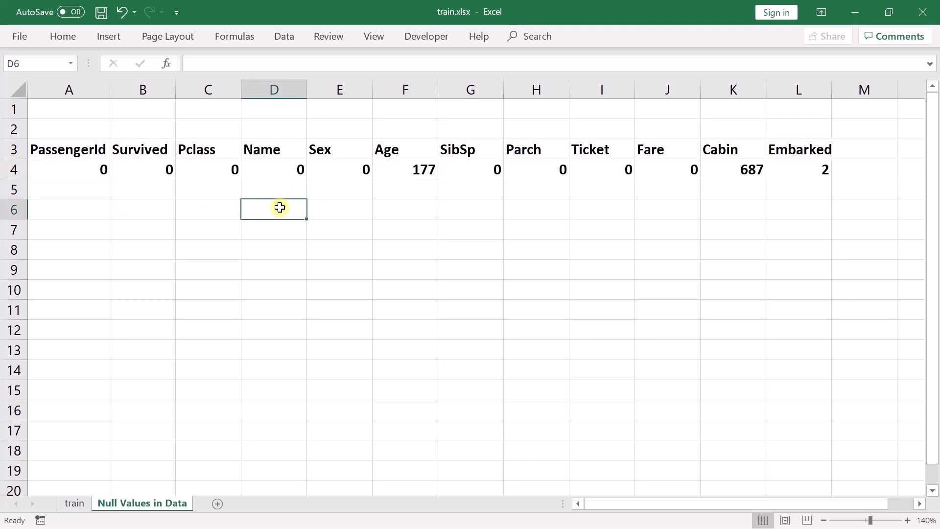
pyautogui.write('=count')
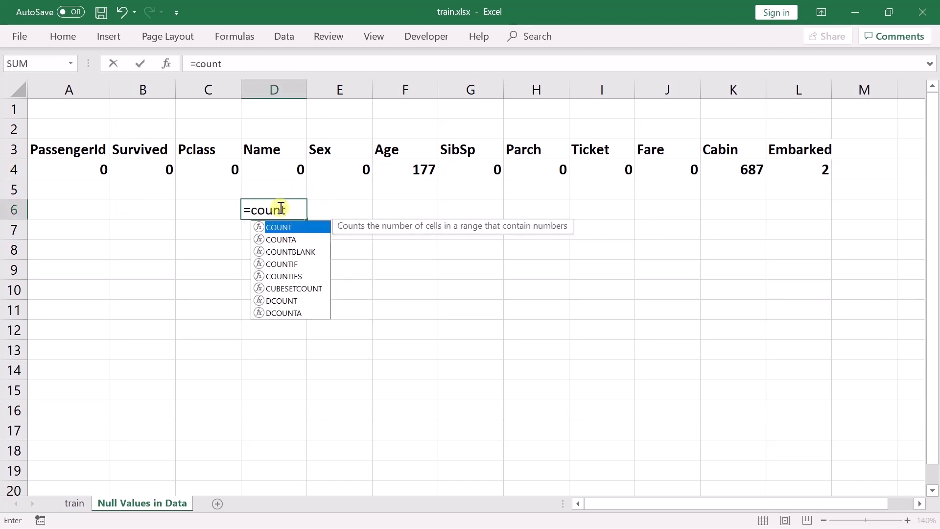
pyautogui.press('Tab')
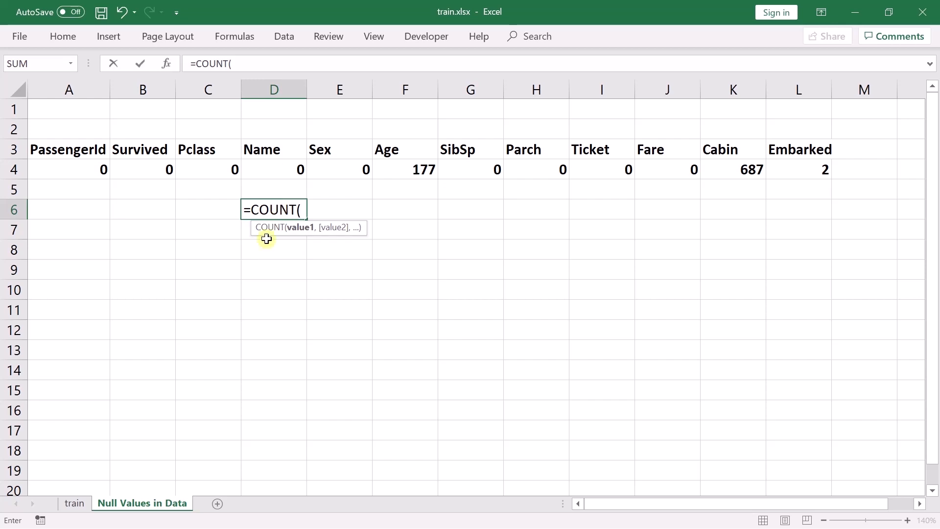
pyautogui.click(79, 505)
pyautogui.click(65, 218)
pyautogui.hotkey('ctrl', 'Up')
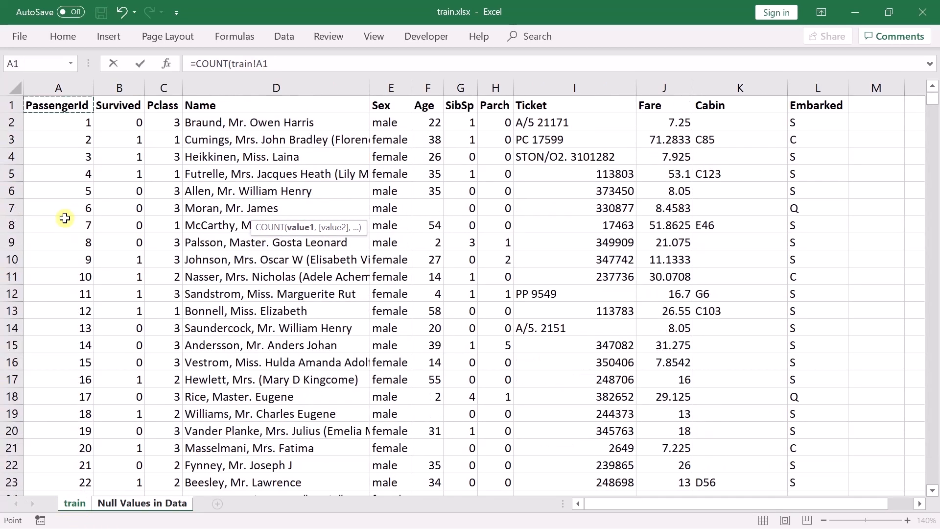
pyautogui.press('Down')
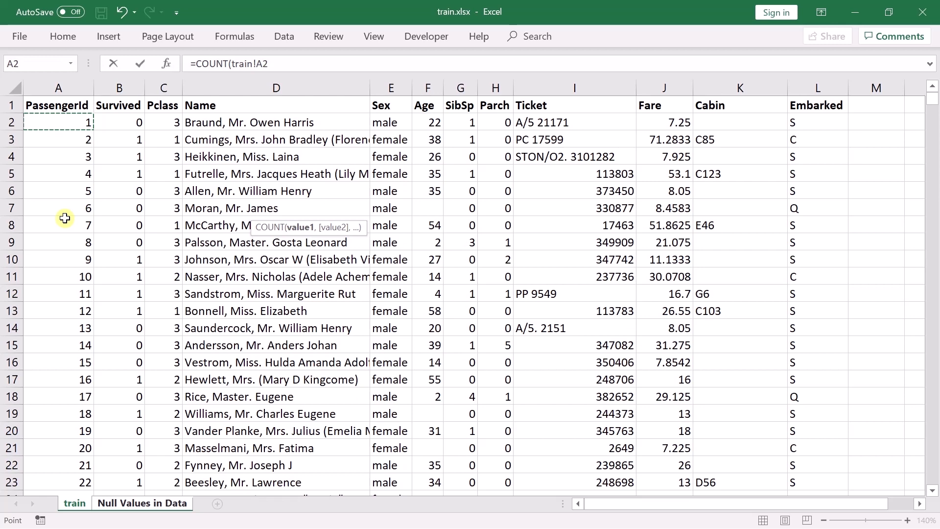
pyautogui.hotkey('ctrl', 'shift', 'Down')
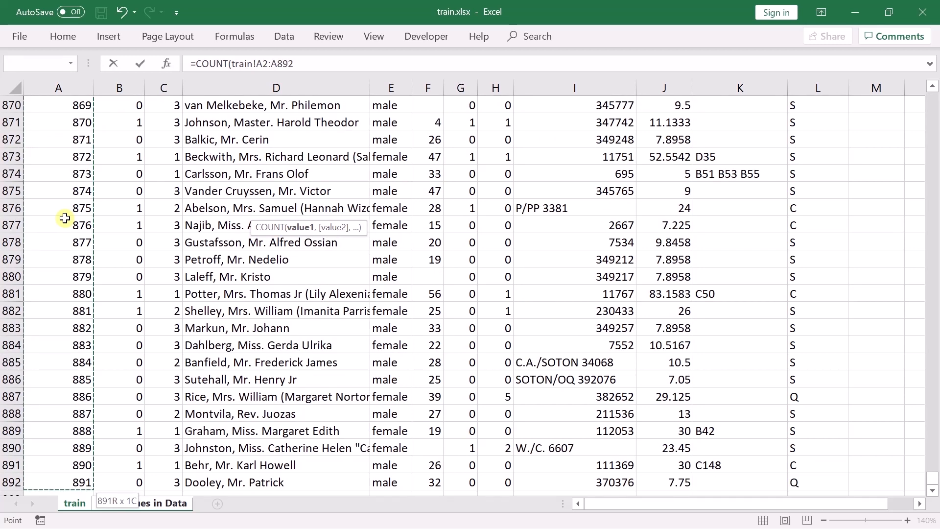
pyautogui.press('Return')
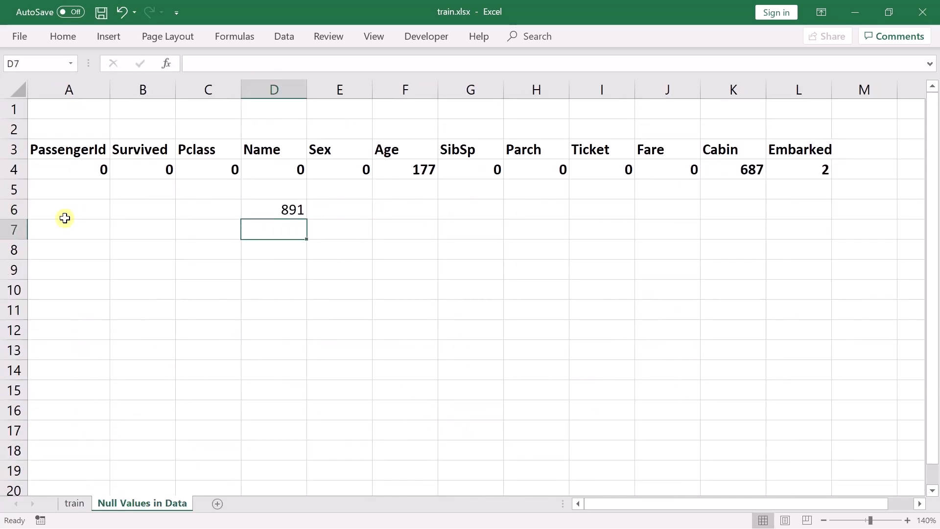
pyautogui.press('Up')
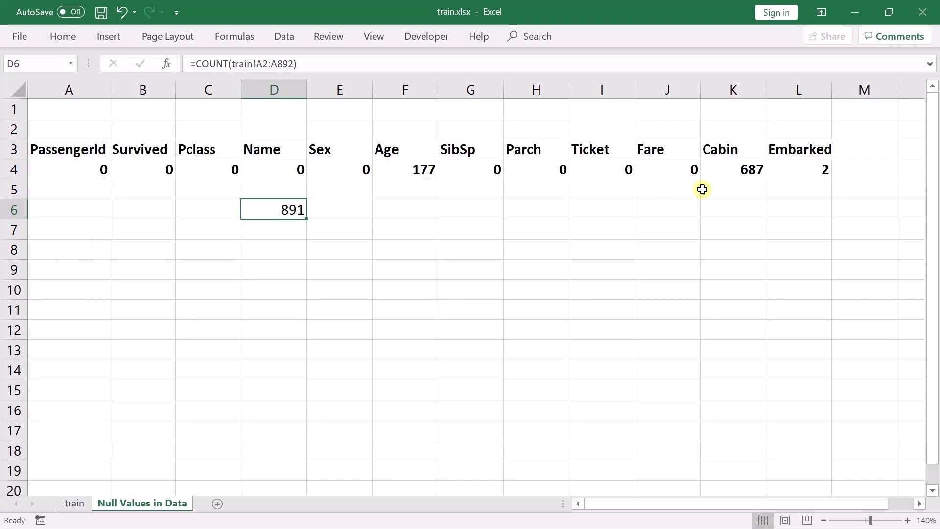
# - In cell A8, divide the PassengerId blank count in A4 by the total record count in D6
pyautogui.click(85, 250)
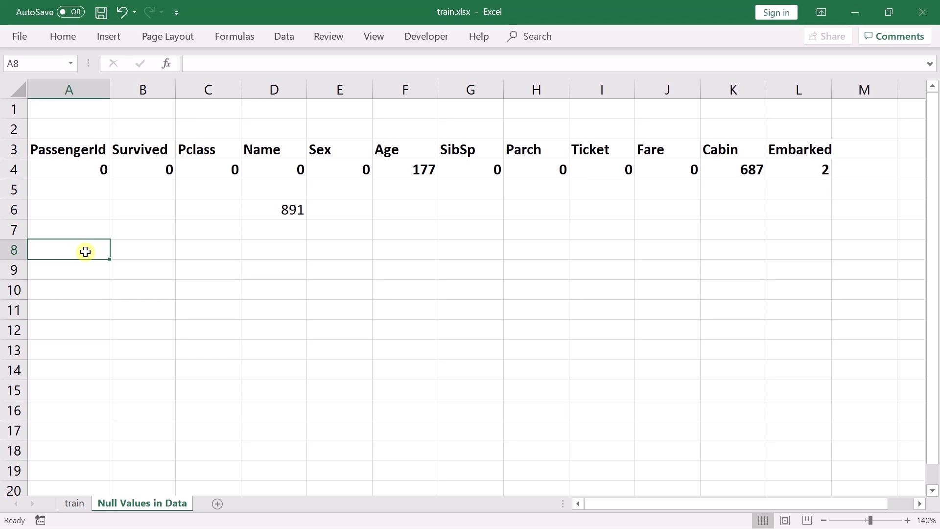
pyautogui.write('=')
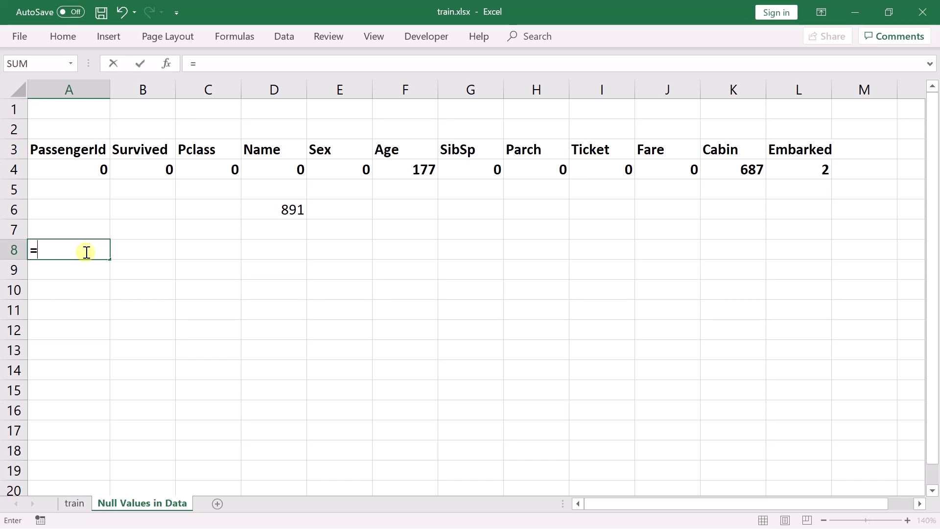
pyautogui.click(77, 169)
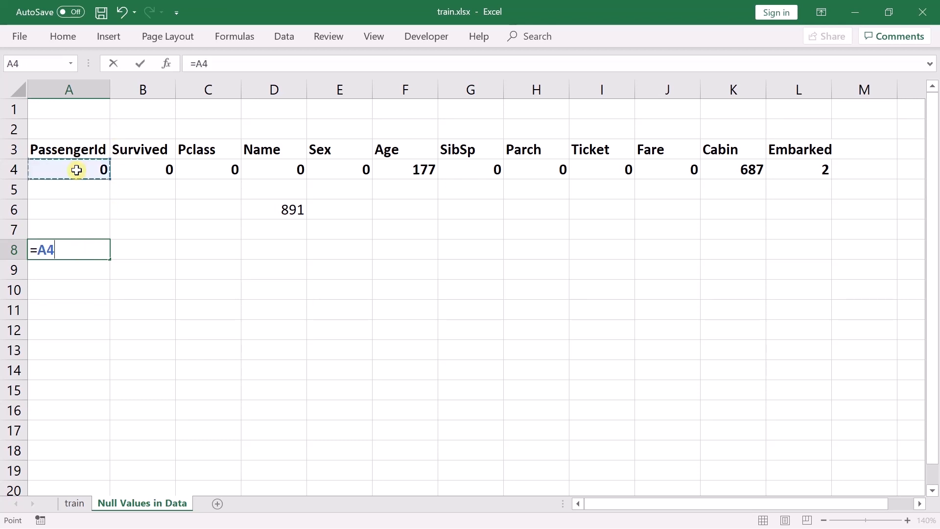
pyautogui.write('/')
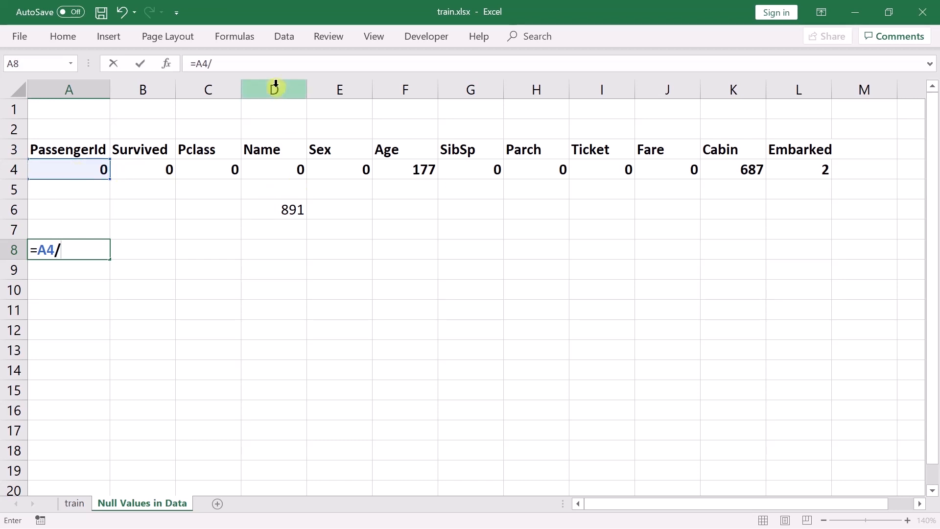
pyautogui.click(282, 211)
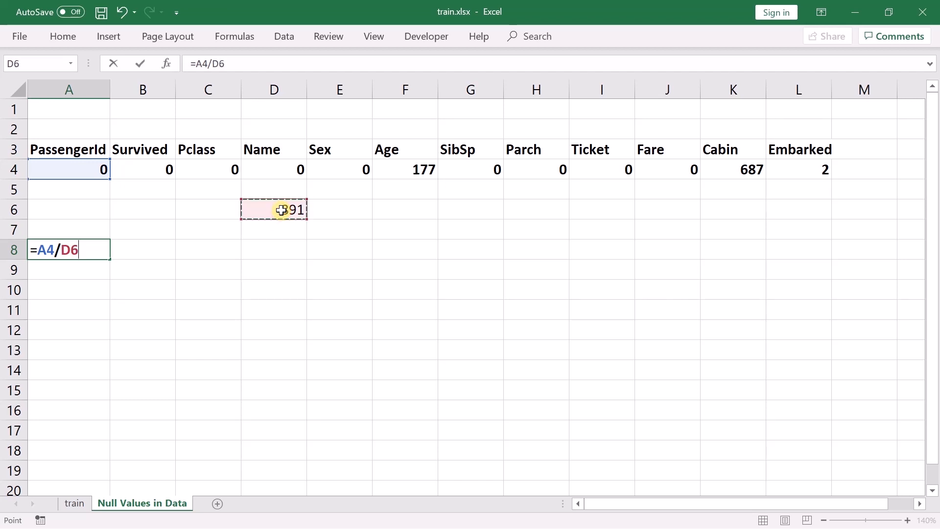
pyautogui.press('Return')
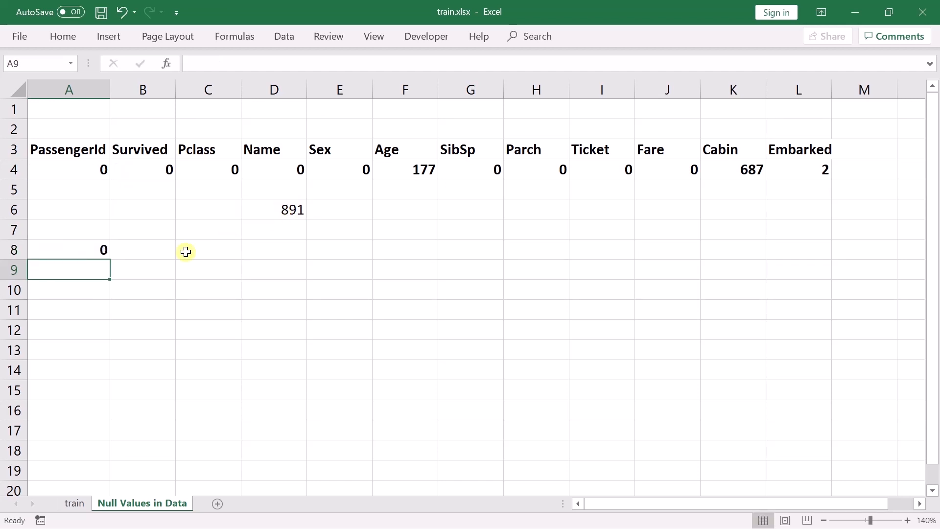
# - Fill the =A4/D6 share formula from A8 across to L8 and check the copied formula in B8
pyautogui.click(84, 250)
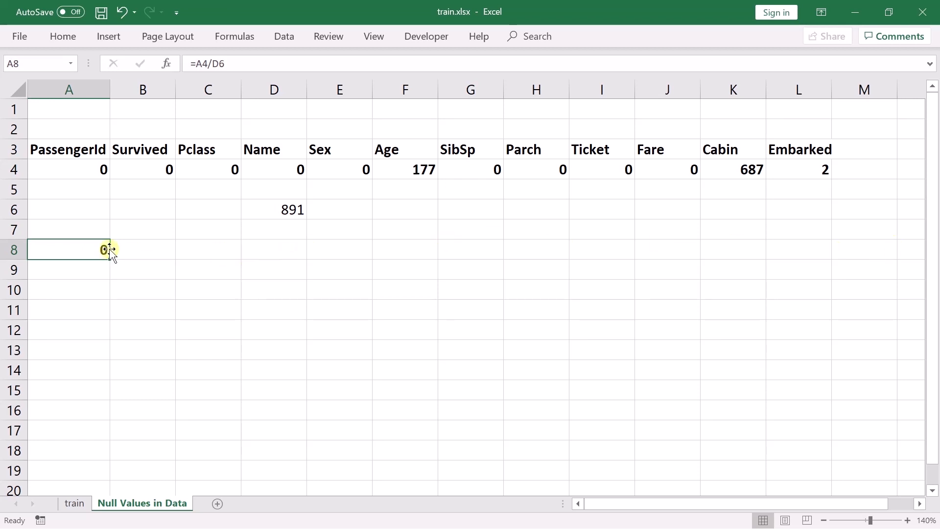
pyautogui.click(93, 169)
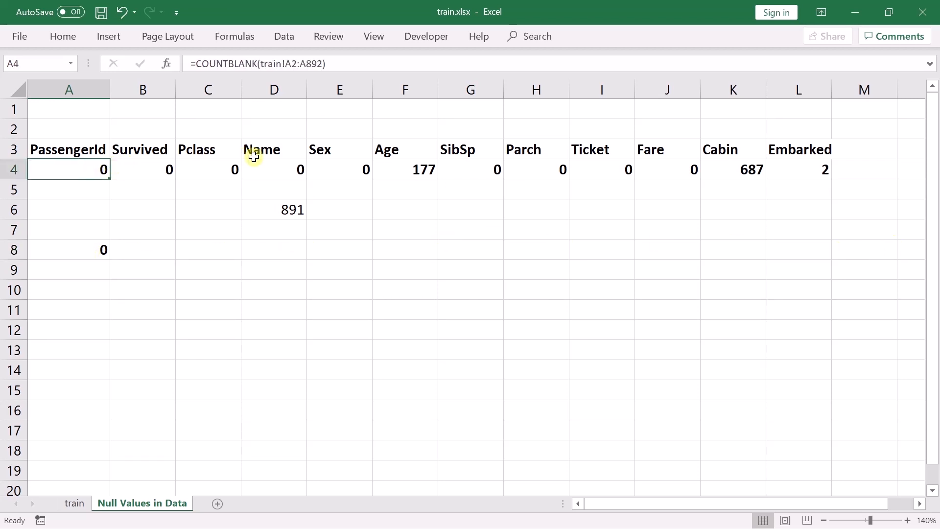
pyautogui.click(99, 251)
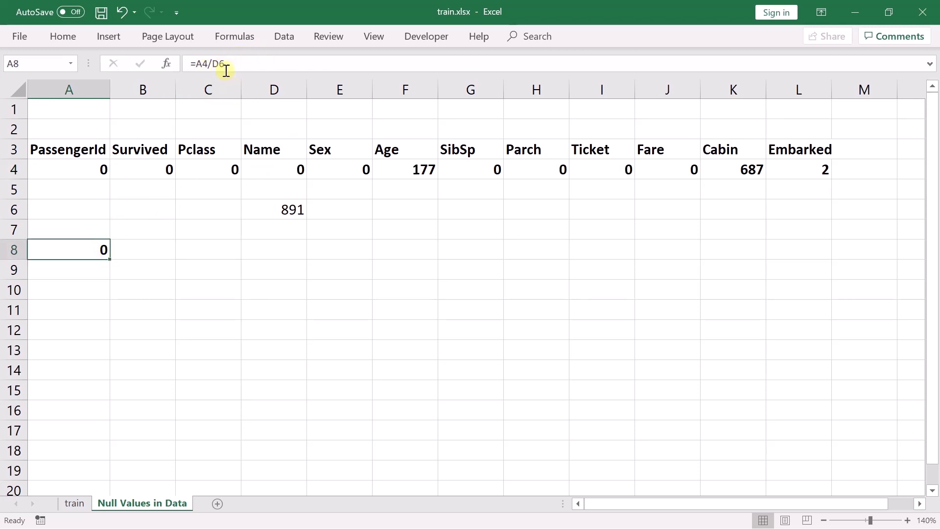
pyautogui.moveTo(110, 258); pyautogui.dragTo(805, 260)
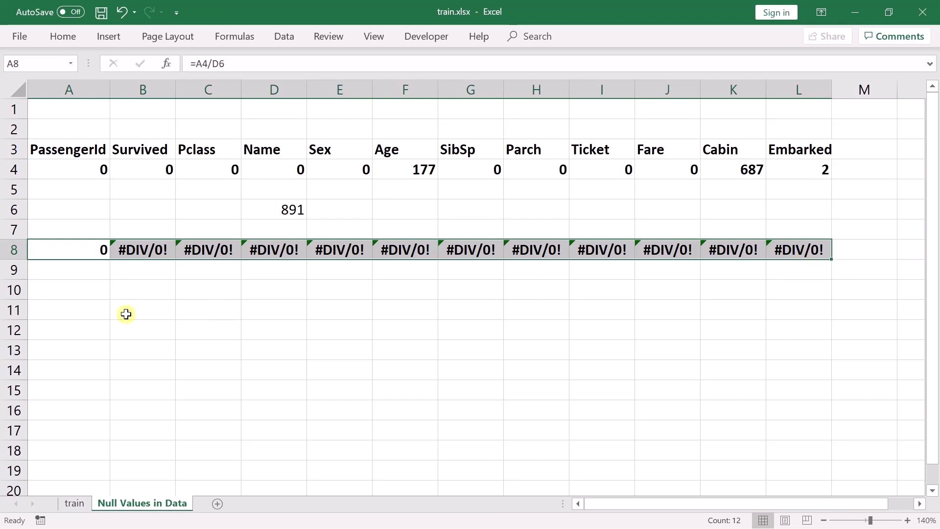
pyautogui.click(141, 248)
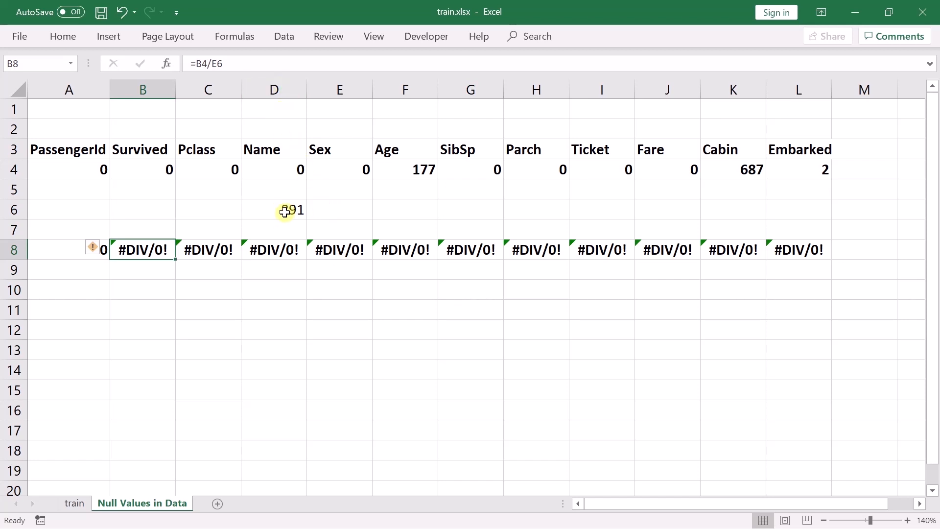
# - Make the D6 reference in the A8 formula absolute so it reads =A4/$D$6
pyautogui.click(65, 255)
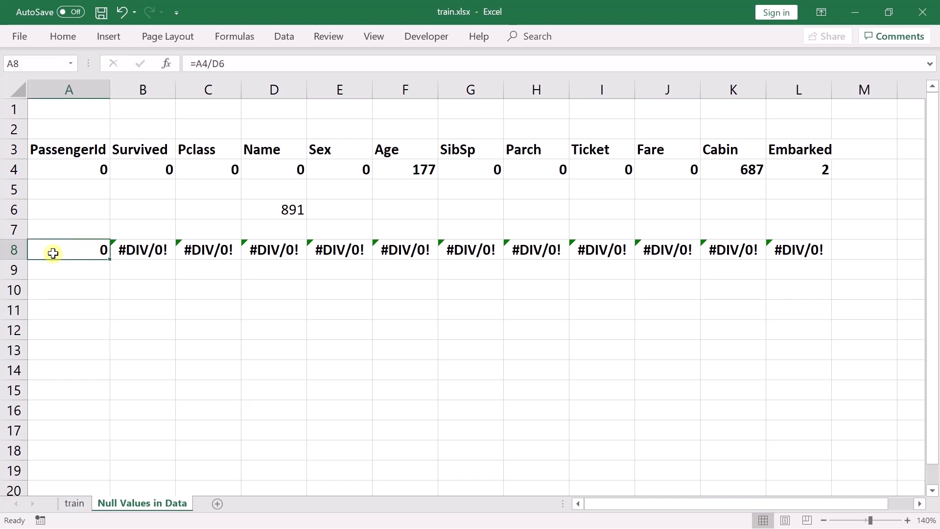
pyautogui.click(214, 65)
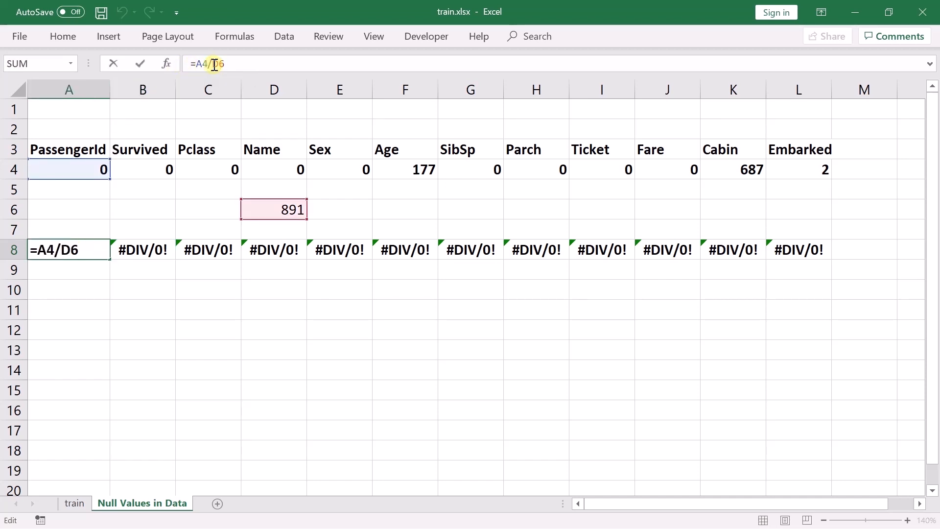
pyautogui.press('F4')
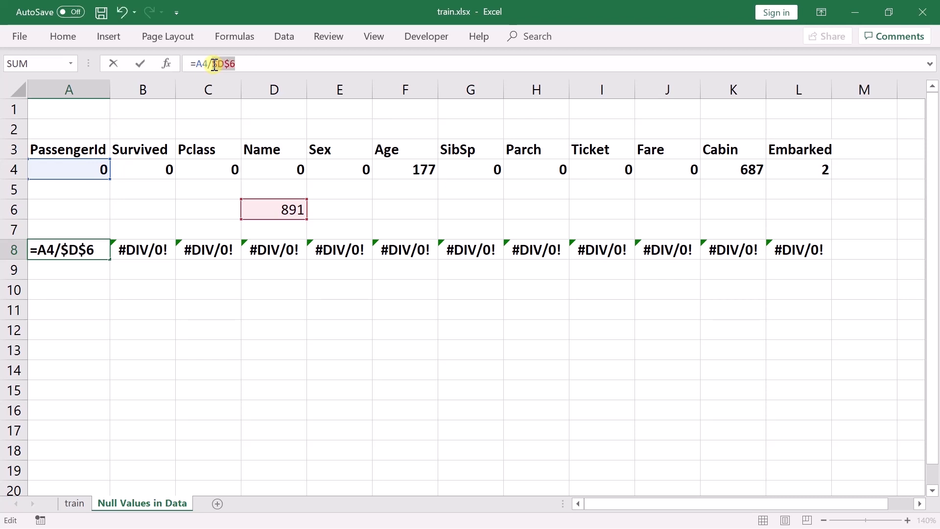
pyautogui.click(255, 64)
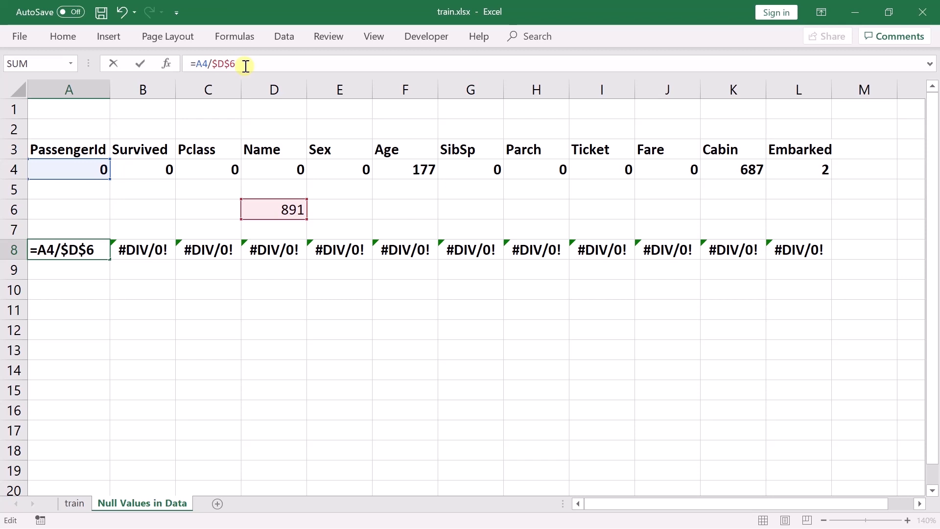
pyautogui.press('F4')
pyautogui.press('F4')
pyautogui.press('F4')
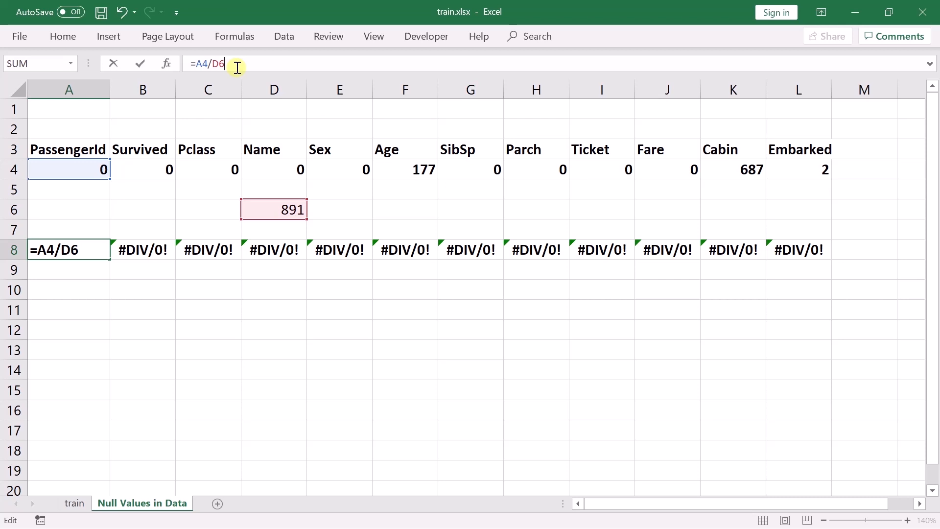
pyautogui.press('F4')
pyautogui.press('Return')
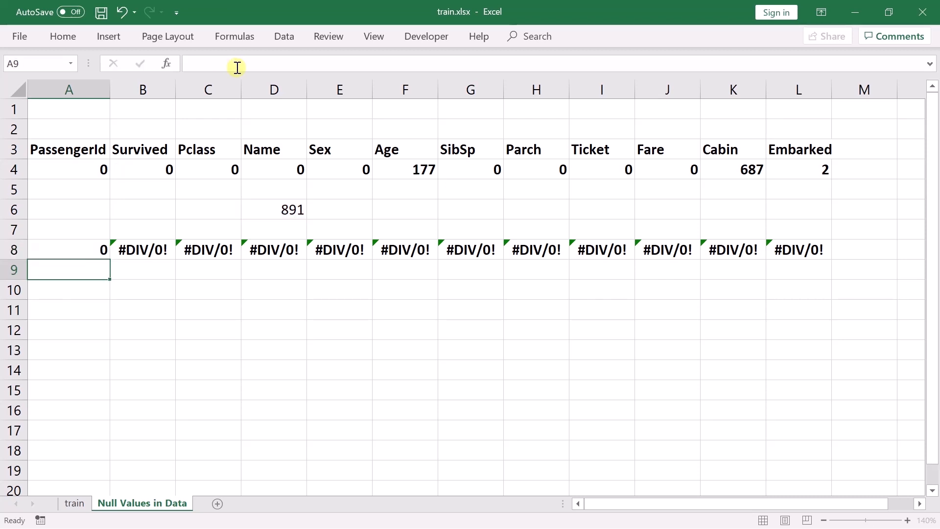
# - Fill the =A4/$D$6 formula from A8 across to L8 and check the copies under Survived, Pclass, Name, Age and Cabin
pyautogui.click(99, 246)
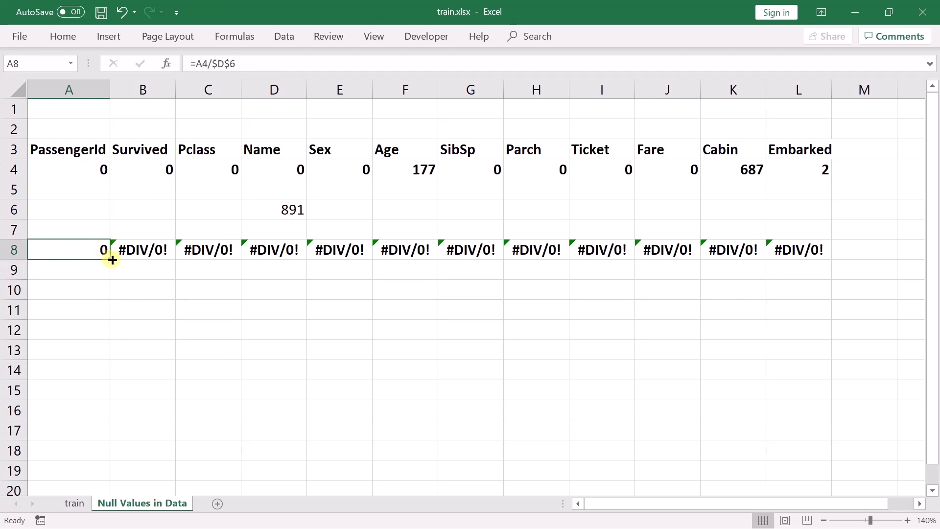
pyautogui.moveTo(113, 259); pyautogui.dragTo(813, 263)
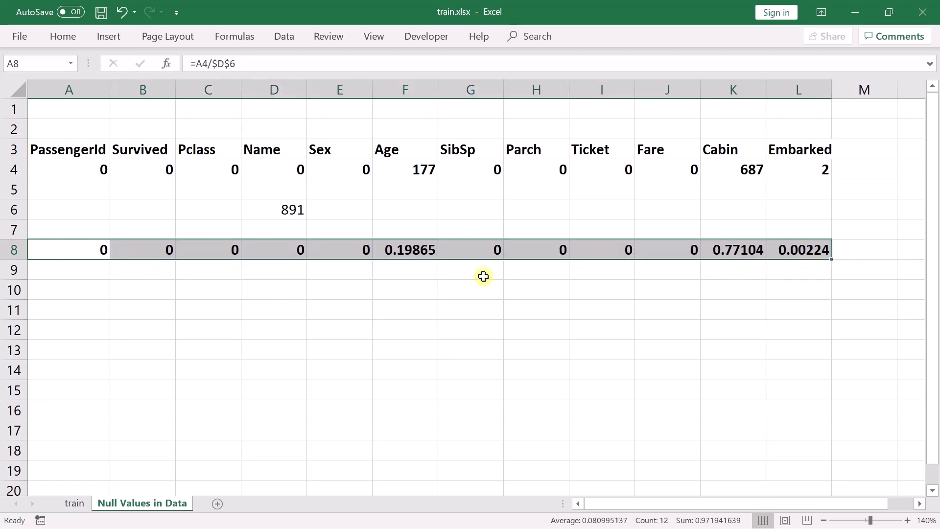
pyautogui.click(148, 254)
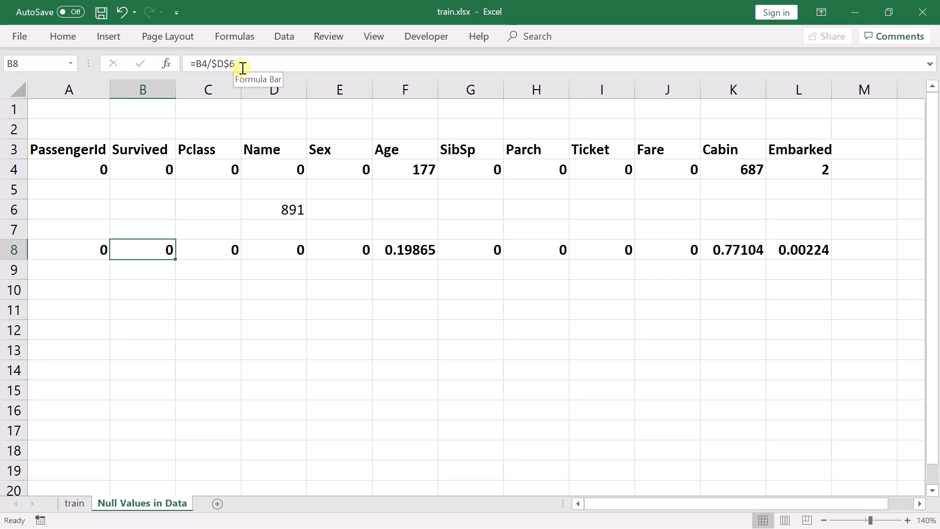
pyautogui.click(219, 250)
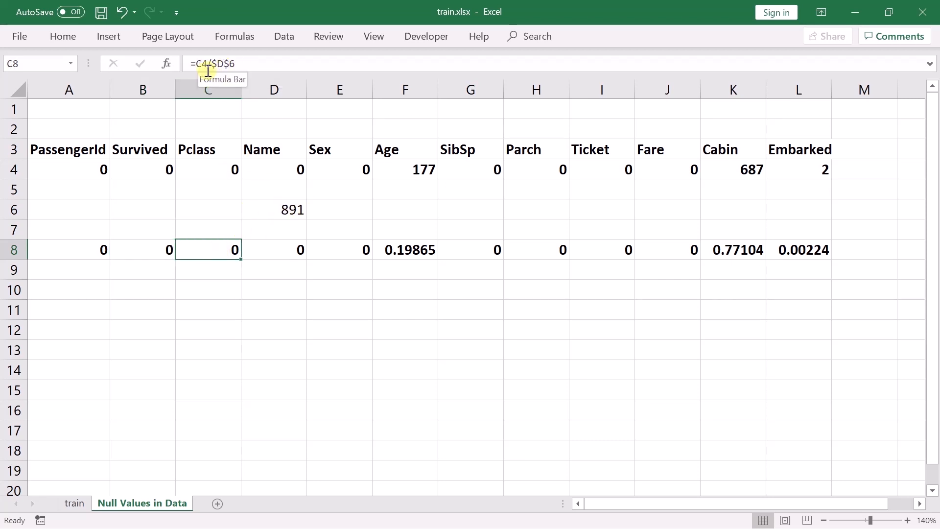
pyautogui.click(280, 251)
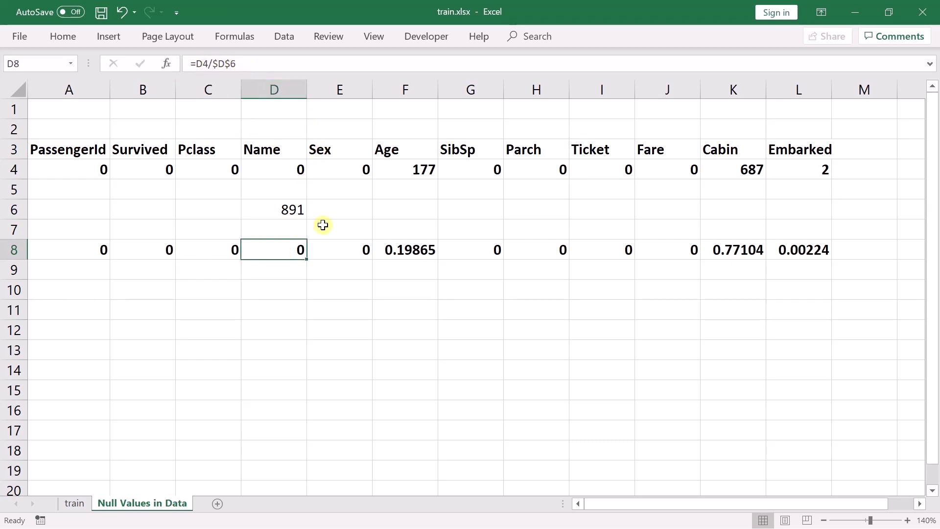
pyautogui.click(412, 251)
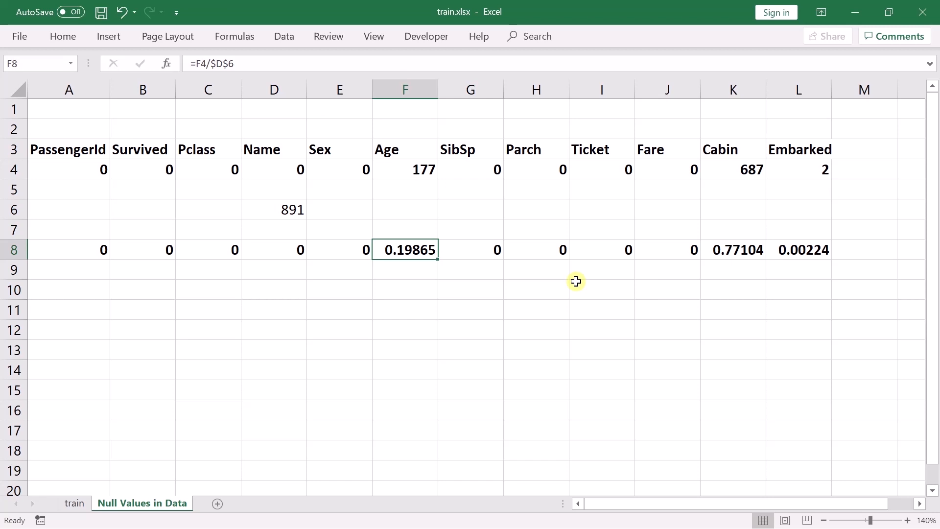
pyautogui.click(730, 248)
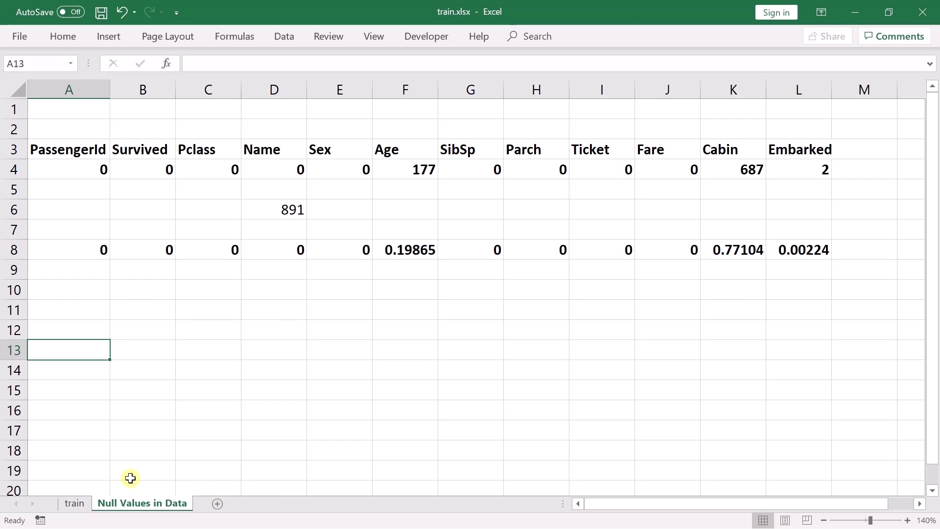
# - On the train sheet, look over the Age values and hide the columns from SibSp to Fare
pyautogui.click(77, 501)
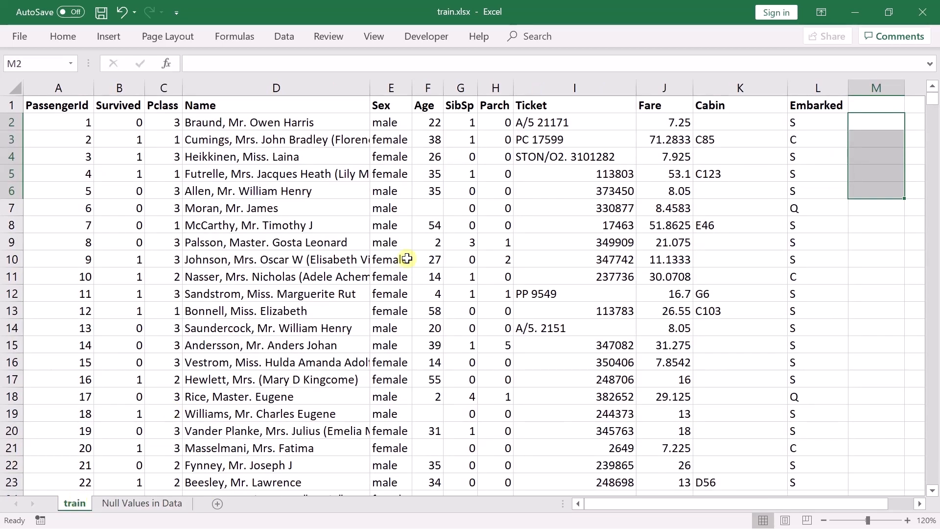
pyautogui.click(429, 106)
pyautogui.moveTo(429, 105); pyautogui.dragTo(429, 381)
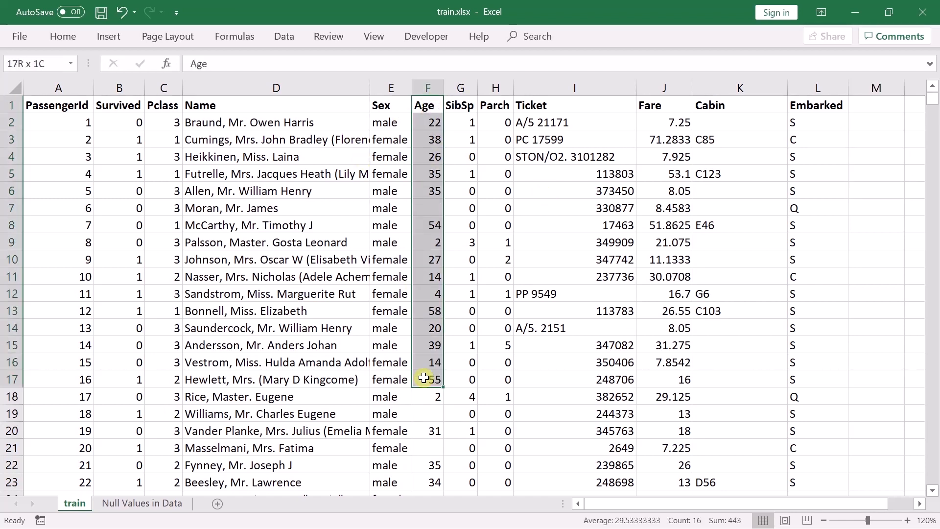
pyautogui.click(319, 142)
pyautogui.moveTo(462, 88); pyautogui.dragTo(664, 91)
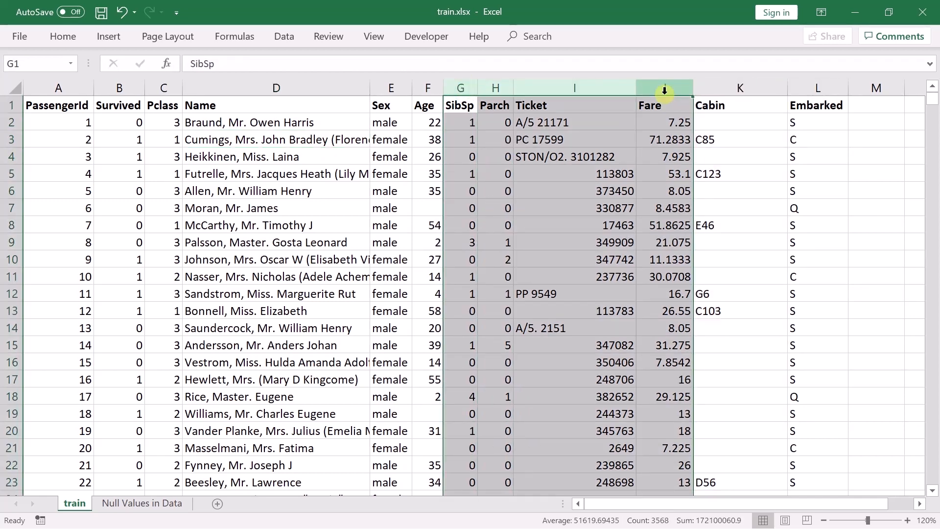
pyautogui.press('alt')
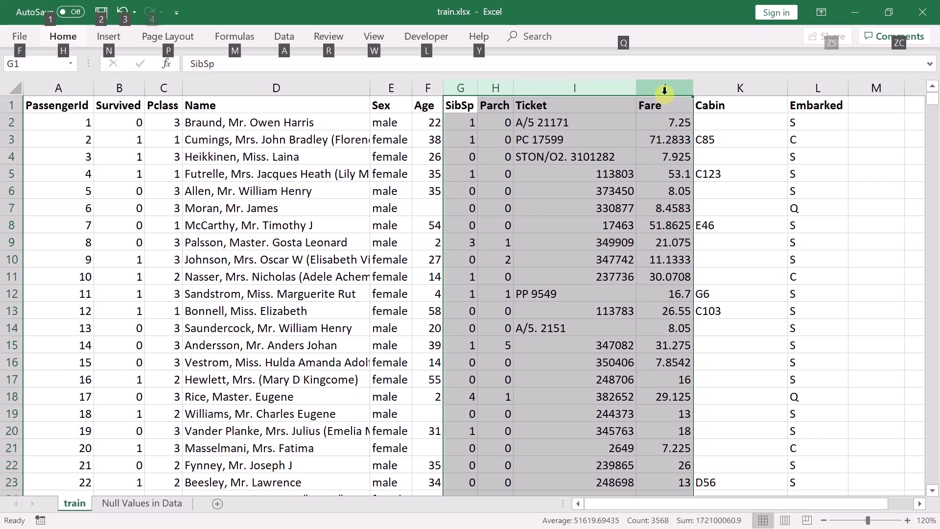
pyautogui.press('h')
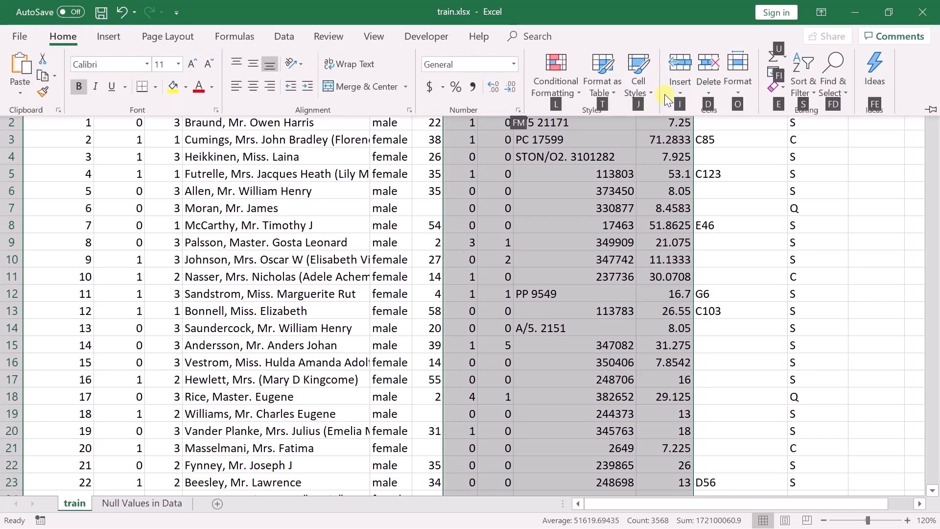
pyautogui.press('o')
pyautogui.press('u')
pyautogui.press('c')
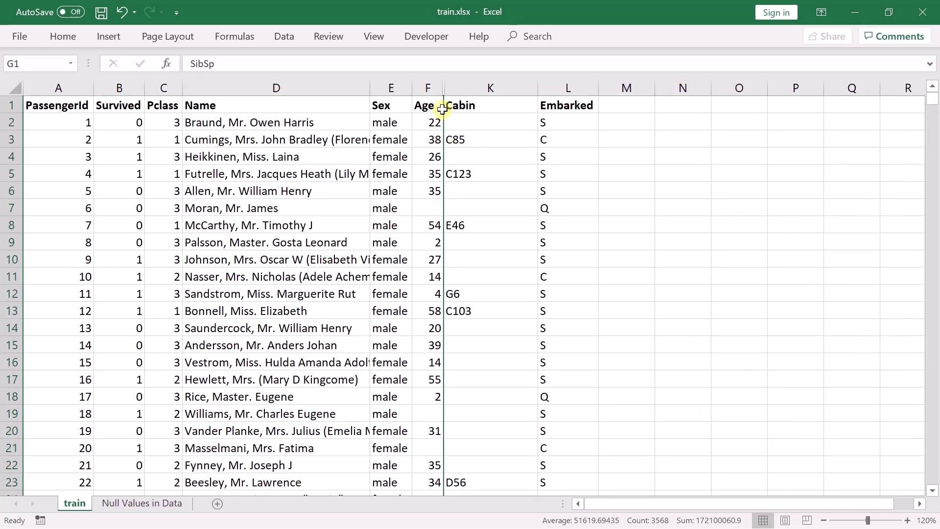
pyautogui.click(631, 119)
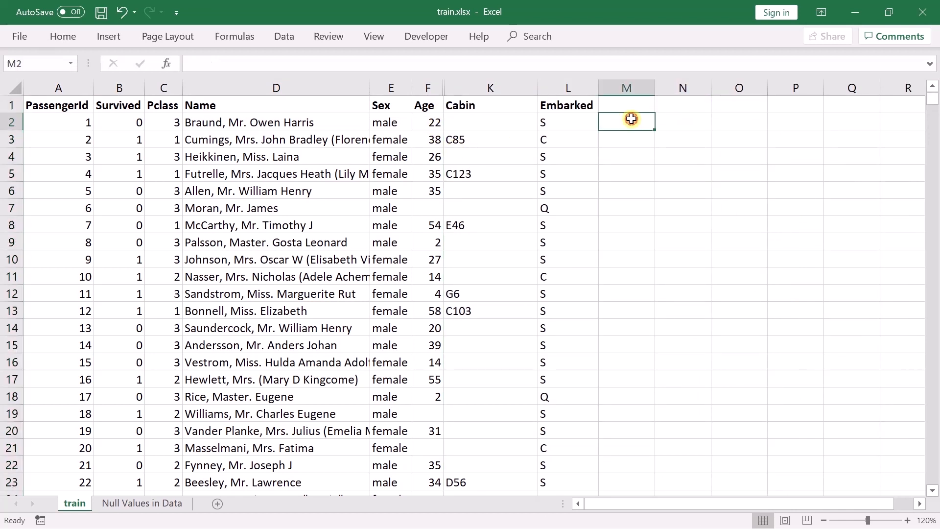
# - Build an AVERAGE formula in N2, extending its range from F2 down through the Age column to row 371
pyautogui.click(676, 121)
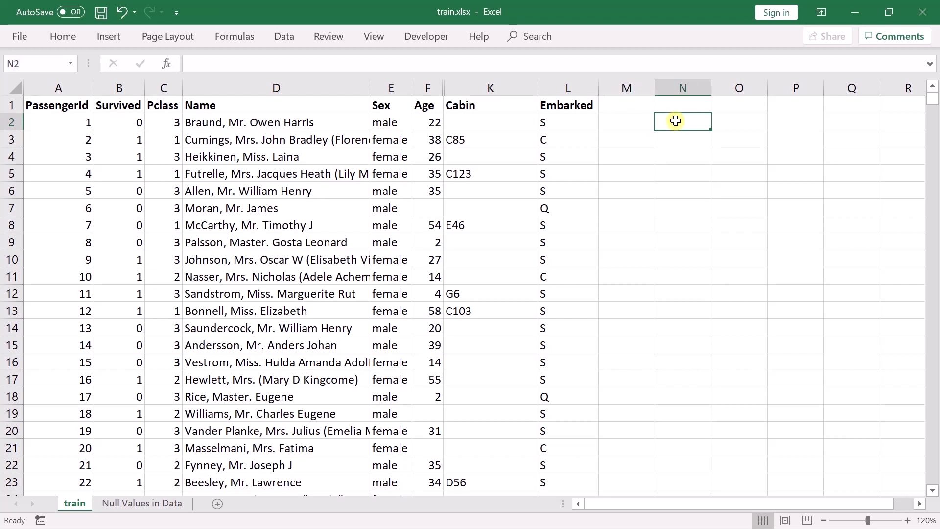
pyautogui.write('=average')
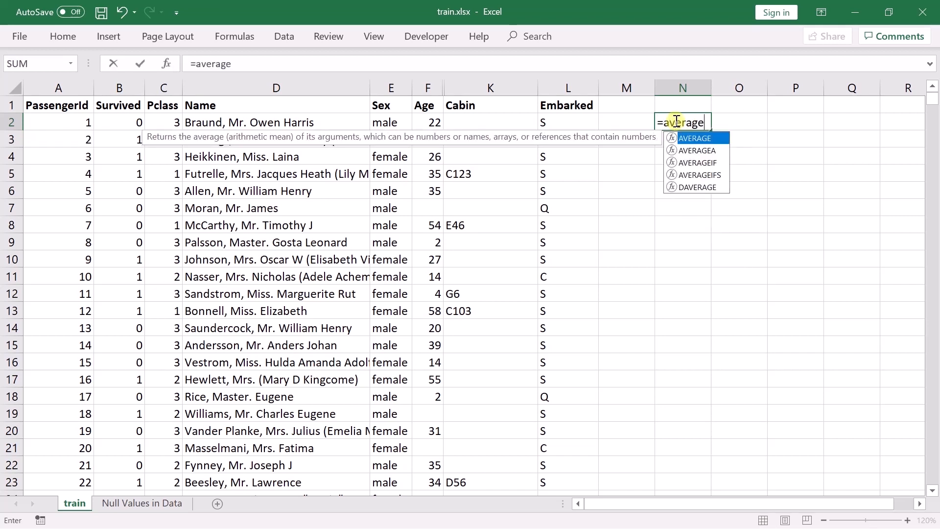
pyautogui.press('Tab')
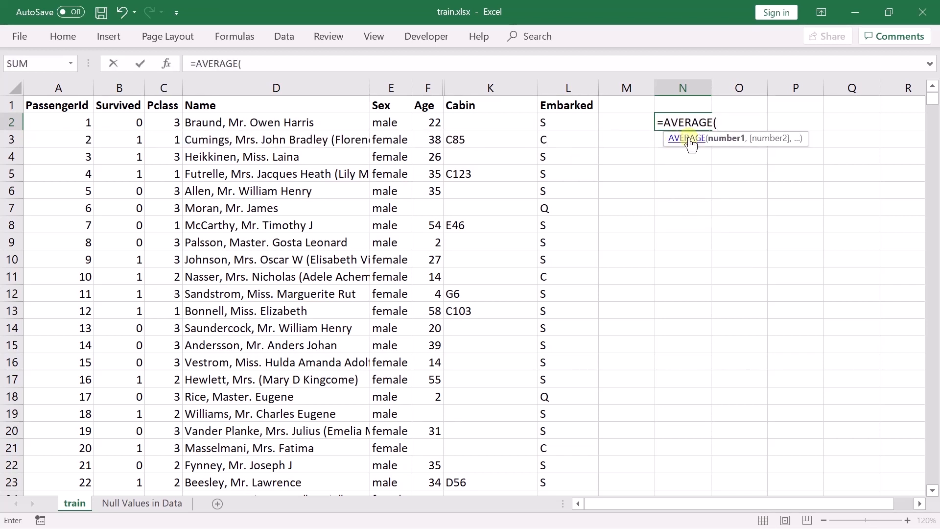
pyautogui.click(434, 122)
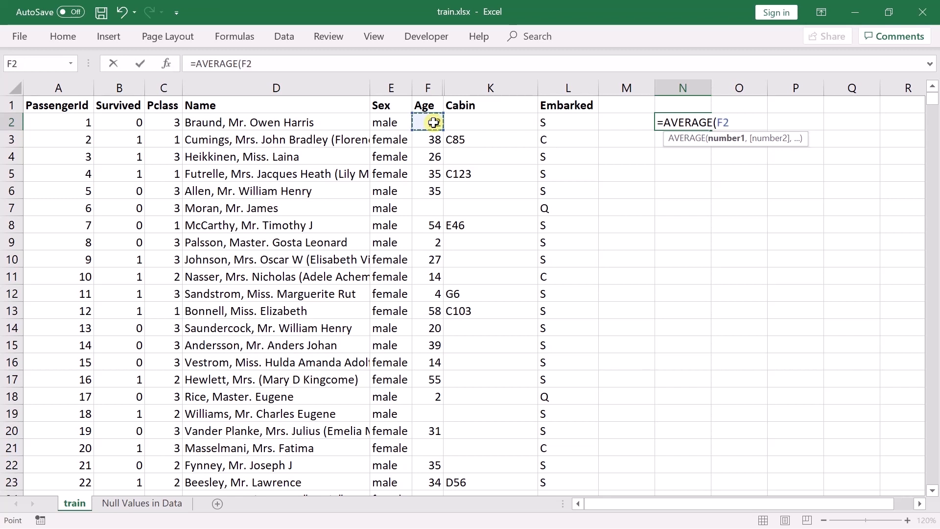
pyautogui.hotkey('shift', 'Down')
pyautogui.hotkey('shift', 'Down')
pyautogui.hotkey('shift', 'Down')
pyautogui.hotkey('shift', 'Down')
pyautogui.hotkey('shift', 'Down')
pyautogui.hotkey('shift', 'Down')
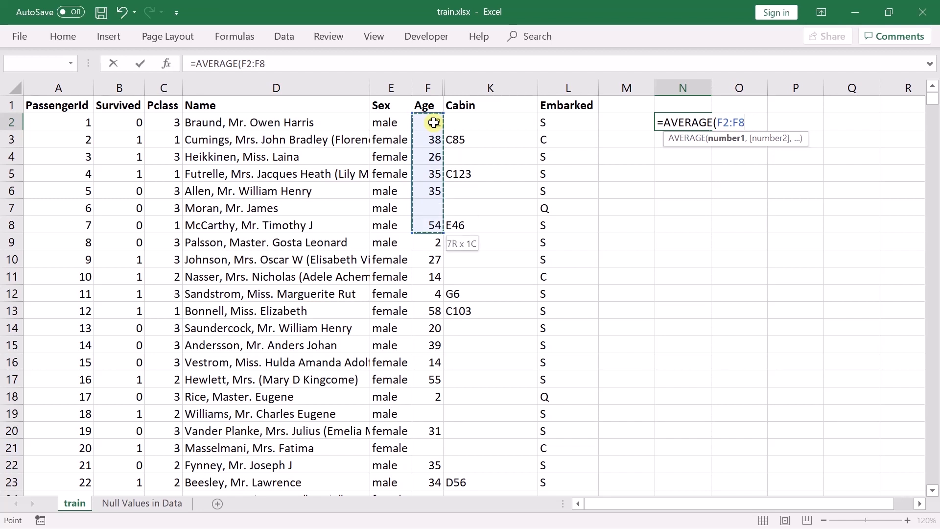
pyautogui.hotkey('shift', 'Down')
pyautogui.hotkey('shift', 'Down')
pyautogui.hotkey('shift', 'Down')
pyautogui.hotkey('shift', 'Down')
pyautogui.hotkey('shift', 'Down')
pyautogui.hotkey('shift', 'Down')
pyautogui.hotkey('shift', 'Down')
pyautogui.hotkey('shift', 'Down')
pyautogui.hotkey('shift', 'Down')
pyautogui.hotkey('shift', 'Down')
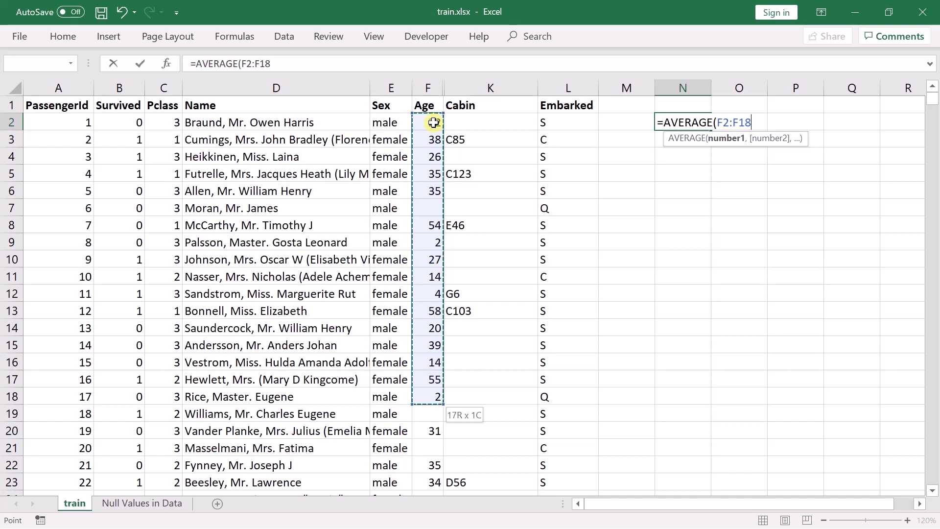
pyautogui.hotkey('shift', 'Down')
pyautogui.hotkey('shift', 'Down')
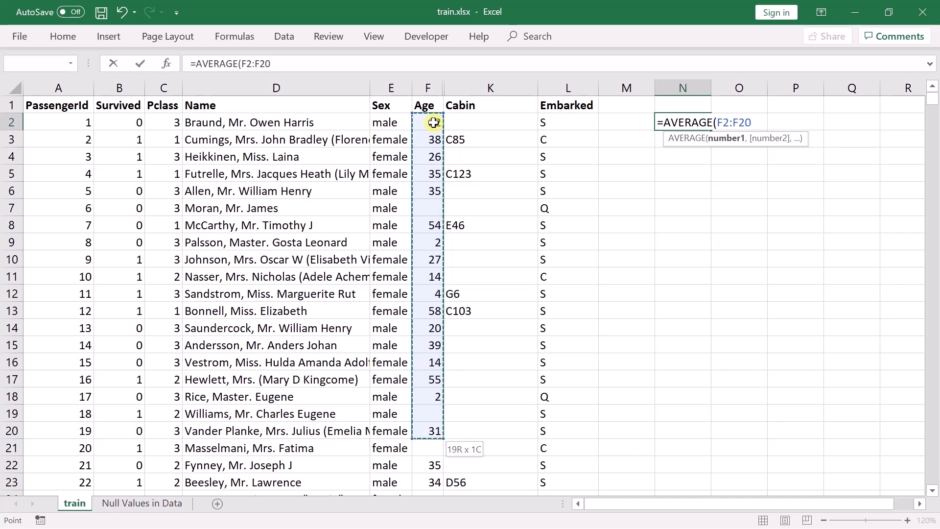
pyautogui.hotkey('shift', 'Down')
pyautogui.hotkey('shift', 'Down')
pyautogui.hotkey('shift', 'Down')
pyautogui.hotkey('shift', 'Down')
pyautogui.hotkey('shift', 'Down')
pyautogui.hotkey('shift', 'Down')
pyautogui.hotkey('shift', 'Down')
pyautogui.hotkey('shift', 'Down')
pyautogui.hotkey('shift', 'Down')
pyautogui.hotkey('shift', 'Down')
pyautogui.hotkey('shift', 'Down')
pyautogui.hotkey('shift', 'Down')
pyautogui.hotkey('shift', 'Down')
pyautogui.hotkey('shift', 'Down')
pyautogui.hotkey('shift', 'Down')
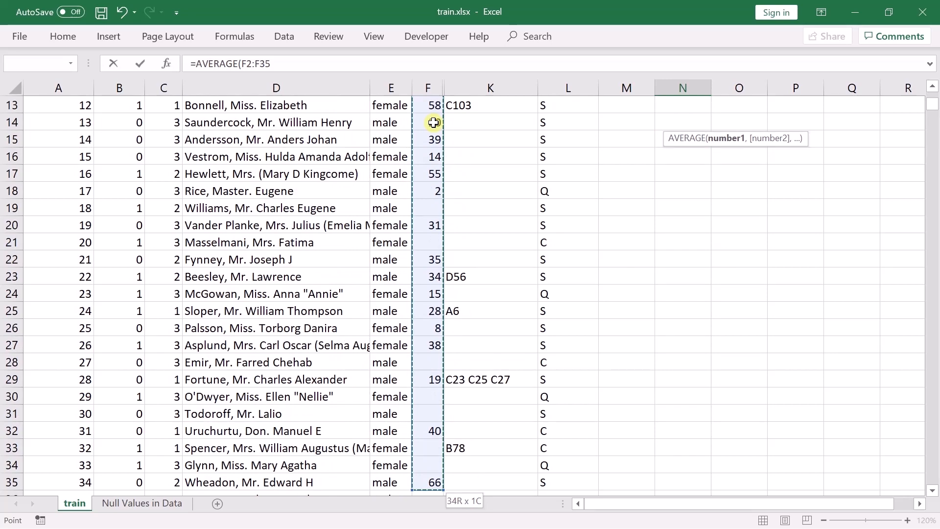
pyautogui.hotkey('shift', 'Down')
pyautogui.hotkey('shift', 'Down')
pyautogui.hotkey('shift', 'Down')
pyautogui.hotkey('shift', 'Down')
pyautogui.hotkey('shift', 'Down')
pyautogui.hotkey('shift', 'Down')
pyautogui.hotkey('shift', 'Down')
pyautogui.hotkey('shift', 'Down')
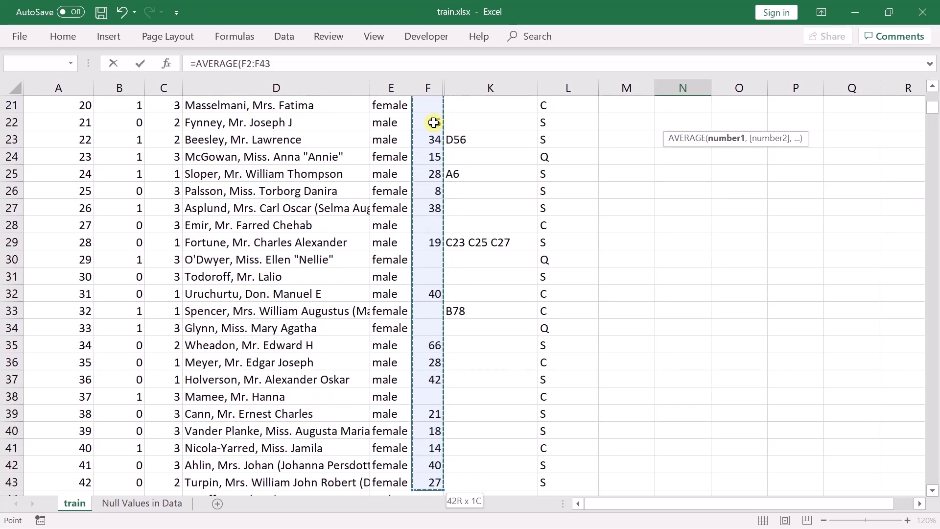
pyautogui.hotkey('shift', 'Down')
pyautogui.hotkey('shift', 'Down')
pyautogui.hotkey('shift', 'Down')
pyautogui.hotkey('shift', 'Down')
pyautogui.hotkey('shift', 'Down')
pyautogui.hotkey('shift', 'Down')
pyautogui.hotkey('shift', 'Down')
pyautogui.hotkey('shift', 'Down')
pyautogui.hotkey('shift', 'Down')
pyautogui.hotkey('shift', 'Down')
pyautogui.hotkey('shift', 'Down')
pyautogui.hotkey('shift', 'Down')
pyautogui.hotkey('shift', 'Down')
pyautogui.hotkey('shift', 'Down')
pyautogui.hotkey('shift', 'Down')
pyautogui.hotkey('shift', 'Down')
pyautogui.hotkey('shift', 'Down')
pyautogui.hotkey('shift', 'Down')
pyautogui.hotkey('shift', 'Down')
pyautogui.hotkey('shift', 'Down')
pyautogui.hotkey('shift', 'Down')
pyautogui.hotkey('shift', 'Down')
pyautogui.hotkey('shift', 'Down')
pyautogui.hotkey('shift', 'Down')
pyautogui.hotkey('shift', 'Down')
pyautogui.hotkey('shift', 'Down')
pyautogui.hotkey('shift', 'Down')
pyautogui.hotkey('shift', 'Down')
pyautogui.hotkey('shift', 'Down')
pyautogui.hotkey('shift', 'Down')
pyautogui.hotkey('shift', 'Down')
pyautogui.hotkey('shift', 'Down')
pyautogui.hotkey('shift', 'Down')
pyautogui.hotkey('shift', 'Down')
pyautogui.hotkey('shift', 'Down')
pyautogui.hotkey('shift', 'Down')
pyautogui.hotkey('shift', 'Down')
pyautogui.hotkey('shift', 'Down')
pyautogui.hotkey('shift', 'Down')
pyautogui.hotkey('shift', 'Down')
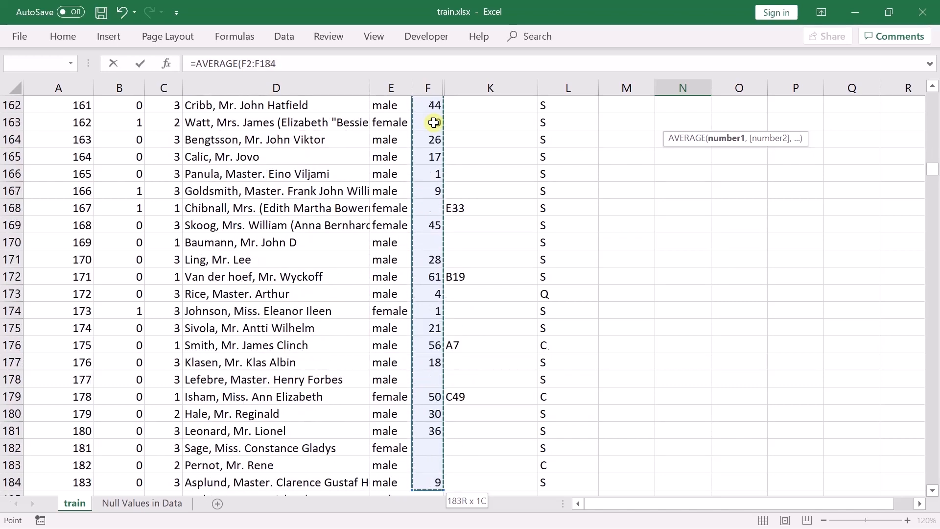
pyautogui.hotkey('shift', 'Down')
pyautogui.hotkey('shift', 'Down')
pyautogui.hotkey('shift', 'Down')
pyautogui.hotkey('shift', 'Down')
pyautogui.hotkey('shift', 'Down')
pyautogui.hotkey('shift', 'Down')
pyautogui.hotkey('shift', 'Down')
pyautogui.hotkey('shift', 'Down')
pyautogui.hotkey('shift', 'Down')
pyautogui.hotkey('shift', 'Down')
pyautogui.hotkey('shift', 'Down')
pyautogui.hotkey('shift', 'Down')
pyautogui.hotkey('shift', 'Down')
pyautogui.hotkey('shift', 'Down')
pyautogui.hotkey('shift', 'Down')
pyautogui.hotkey('shift', 'Down')
pyautogui.hotkey('shift', 'Down')
pyautogui.hotkey('shift', 'Down')
pyautogui.hotkey('shift', 'Down')
pyautogui.hotkey('shift', 'Down')
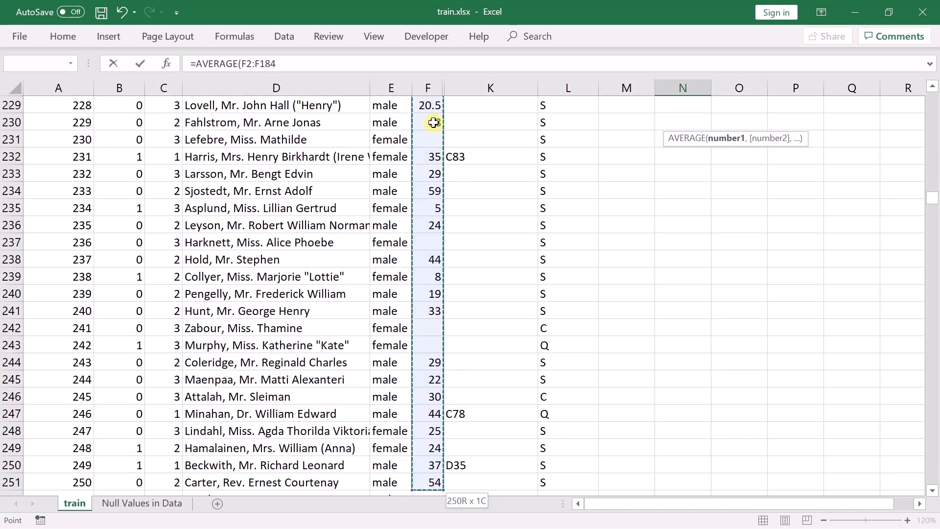
pyautogui.hotkey('shift', 'Down')
pyautogui.hotkey('shift', 'Down')
pyautogui.hotkey('shift', 'Down')
pyautogui.hotkey('shift', 'Down')
pyautogui.hotkey('shift', 'Down')
pyautogui.hotkey('shift', 'Down')
pyautogui.hotkey('shift', 'Down')
pyautogui.hotkey('shift', 'Down')
pyautogui.hotkey('shift', 'Down')
pyautogui.hotkey('shift', 'Down')
pyautogui.hotkey('shift', 'Down')
pyautogui.hotkey('shift', 'Down')
pyautogui.hotkey('shift', 'Down')
pyautogui.hotkey('shift', 'Down')
pyautogui.hotkey('shift', 'Down')
pyautogui.hotkey('shift', 'Down')
pyautogui.hotkey('shift', 'Down')
pyautogui.hotkey('shift', 'Down')
pyautogui.hotkey('shift', 'Down')
pyautogui.hotkey('shift', 'Down')
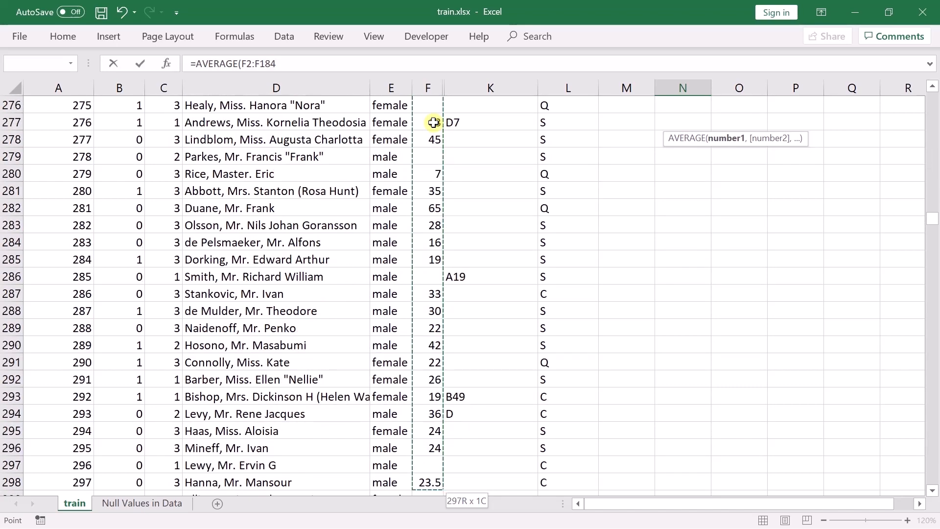
pyautogui.hotkey('shift', 'Down')
pyautogui.hotkey('shift', 'Down')
pyautogui.hotkey('shift', 'Down')
pyautogui.hotkey('shift', 'Down')
pyautogui.hotkey('shift', 'Down')
pyautogui.hotkey('shift', 'Down')
pyautogui.hotkey('shift', 'Down')
pyautogui.hotkey('shift', 'Down')
pyautogui.hotkey('shift', 'Down')
pyautogui.hotkey('shift', 'Down')
pyautogui.hotkey('shift', 'Down')
pyautogui.hotkey('shift', 'Down')
pyautogui.hotkey('shift', 'Down')
pyautogui.hotkey('shift', 'Down')
pyautogui.hotkey('shift', 'Down')
pyautogui.hotkey('shift', 'Down')
pyautogui.hotkey('shift', 'Down')
pyautogui.hotkey('shift', 'Down')
pyautogui.hotkey('shift', 'Down')
pyautogui.hotkey('shift', 'Down')
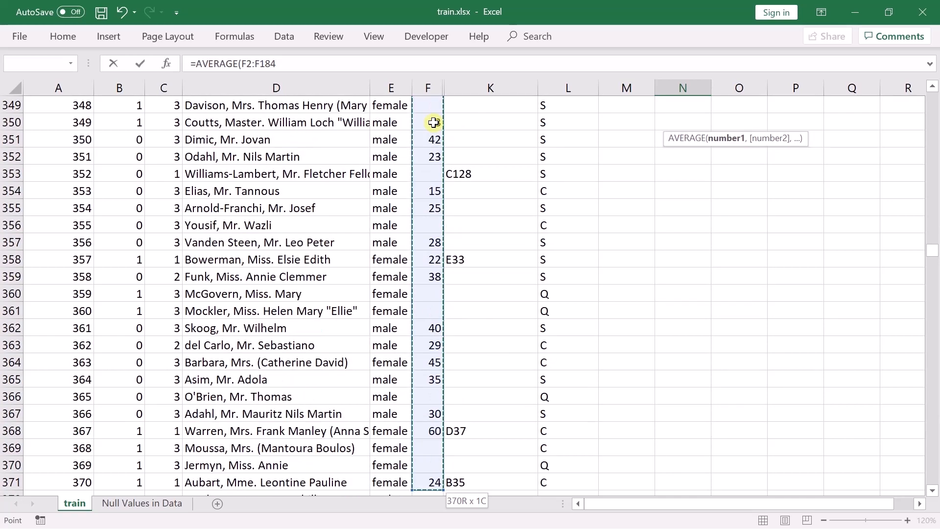
# - Extend the AVERAGE formula's range from F2 further down the Age column to row 842
pyautogui.hotkey('shift', 'Down')
pyautogui.hotkey('shift', 'Down')
pyautogui.hotkey('shift', 'Down')
pyautogui.hotkey('shift', 'Down')
pyautogui.hotkey('shift', 'Down')
pyautogui.hotkey('shift', 'Down')
pyautogui.hotkey('shift', 'Down')
pyautogui.hotkey('shift', 'Down')
pyautogui.hotkey('shift', 'Down')
pyautogui.hotkey('shift', 'Down')
pyautogui.hotkey('shift', 'Down')
pyautogui.hotkey('shift', 'Down')
pyautogui.hotkey('shift', 'Down')
pyautogui.hotkey('shift', 'Down')
pyautogui.hotkey('shift', 'Down')
pyautogui.hotkey('shift', 'Down')
pyautogui.hotkey('shift', 'Down')
pyautogui.hotkey('shift', 'Down')
pyautogui.hotkey('shift', 'Down')
pyautogui.hotkey('shift', 'Down')
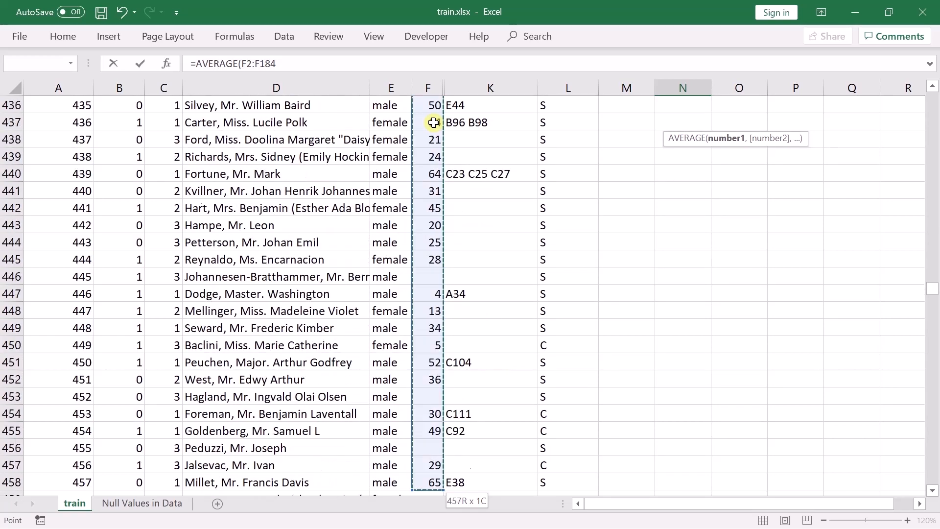
pyautogui.hotkey('shift', 'Down')
pyautogui.hotkey('shift', 'Down')
pyautogui.hotkey('shift', 'Down')
pyautogui.hotkey('shift', 'Down')
pyautogui.hotkey('shift', 'Down')
pyautogui.hotkey('shift', 'Down')
pyautogui.hotkey('shift', 'Down')
pyautogui.hotkey('shift', 'Down')
pyautogui.hotkey('shift', 'Down')
pyautogui.hotkey('shift', 'Down')
pyautogui.hotkey('shift', 'Down')
pyautogui.hotkey('shift', 'Down')
pyautogui.hotkey('shift', 'Down')
pyautogui.hotkey('shift', 'Down')
pyautogui.hotkey('shift', 'Down')
pyautogui.hotkey('shift', 'Down')
pyautogui.hotkey('shift', 'Down')
pyautogui.hotkey('shift', 'Down')
pyautogui.hotkey('shift', 'Down')
pyautogui.hotkey('shift', 'Down')
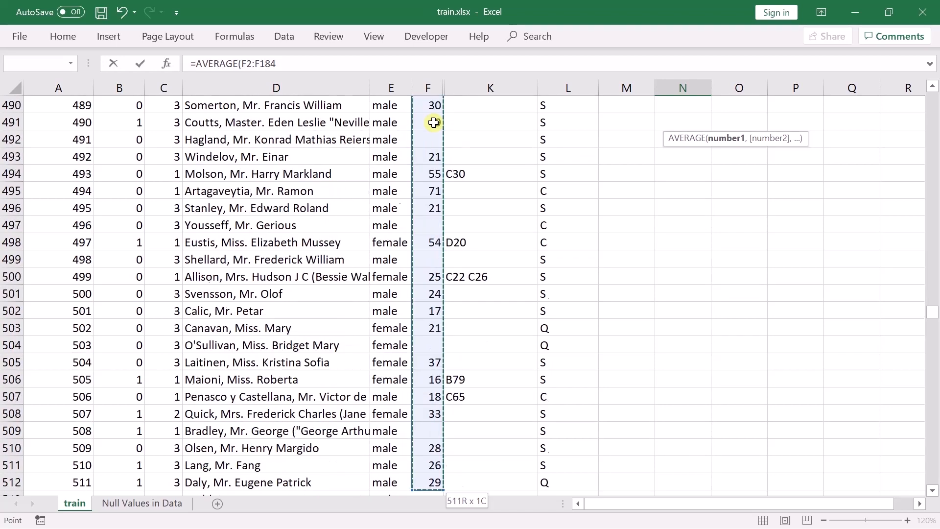
pyautogui.hotkey('shift', 'Down')
pyautogui.hotkey('shift', 'Down')
pyautogui.hotkey('shift', 'Down')
pyautogui.hotkey('shift', 'Down')
pyautogui.hotkey('shift', 'Down')
pyautogui.hotkey('shift', 'Down')
pyautogui.hotkey('shift', 'Down')
pyautogui.hotkey('shift', 'Down')
pyautogui.hotkey('shift', 'Down')
pyautogui.hotkey('shift', 'Down')
pyautogui.hotkey('shift', 'Down')
pyautogui.hotkey('shift', 'Down')
pyautogui.hotkey('shift', 'Down')
pyautogui.hotkey('shift', 'Down')
pyautogui.hotkey('shift', 'Down')
pyautogui.hotkey('shift', 'Down')
pyautogui.hotkey('shift', 'Down')
pyautogui.hotkey('shift', 'Down')
pyautogui.hotkey('shift', 'Down')
pyautogui.hotkey('shift', 'Down')
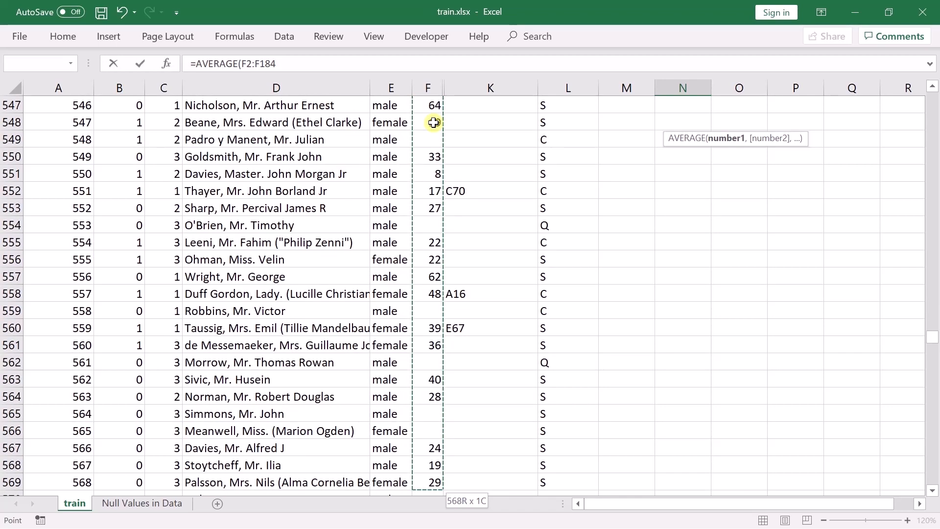
pyautogui.hotkey('shift', 'Down')
pyautogui.hotkey('shift', 'Down')
pyautogui.hotkey('shift', 'Down')
pyautogui.hotkey('shift', 'Down')
pyautogui.hotkey('shift', 'Down')
pyautogui.hotkey('shift', 'Down')
pyautogui.hotkey('shift', 'Down')
pyautogui.hotkey('shift', 'Down')
pyautogui.hotkey('shift', 'Down')
pyautogui.hotkey('shift', 'Down')
pyautogui.hotkey('shift', 'Down')
pyautogui.hotkey('shift', 'Down')
pyautogui.hotkey('shift', 'Down')
pyautogui.hotkey('shift', 'Down')
pyautogui.hotkey('shift', 'Down')
pyautogui.hotkey('shift', 'Down')
pyautogui.hotkey('shift', 'Down')
pyautogui.hotkey('shift', 'Down')
pyautogui.hotkey('shift', 'Down')
pyautogui.hotkey('shift', 'Down')
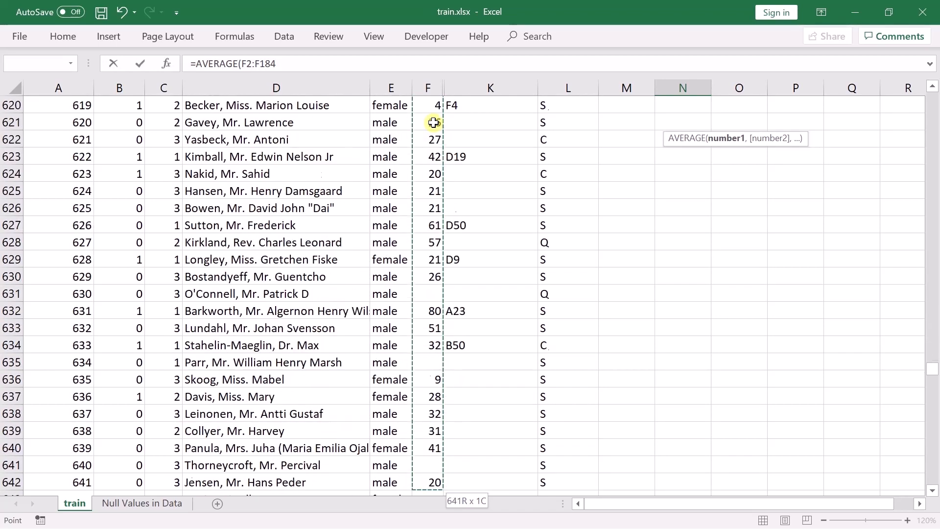
pyautogui.hotkey('shift', 'Down')
pyautogui.hotkey('shift', 'Down')
pyautogui.hotkey('shift', 'Down')
pyautogui.hotkey('shift', 'Down')
pyautogui.hotkey('shift', 'Down')
pyautogui.hotkey('shift', 'Down')
pyautogui.hotkey('shift', 'Down')
pyautogui.hotkey('shift', 'Down')
pyautogui.hotkey('shift', 'Down')
pyautogui.hotkey('shift', 'Down')
pyautogui.hotkey('shift', 'Down')
pyautogui.hotkey('shift', 'Down')
pyautogui.hotkey('shift', 'Down')
pyautogui.hotkey('shift', 'Down')
pyautogui.hotkey('shift', 'Down')
pyautogui.hotkey('shift', 'Down')
pyautogui.hotkey('shift', 'Down')
pyautogui.hotkey('shift', 'Down')
pyautogui.hotkey('shift', 'Down')
pyautogui.hotkey('shift', 'Down')
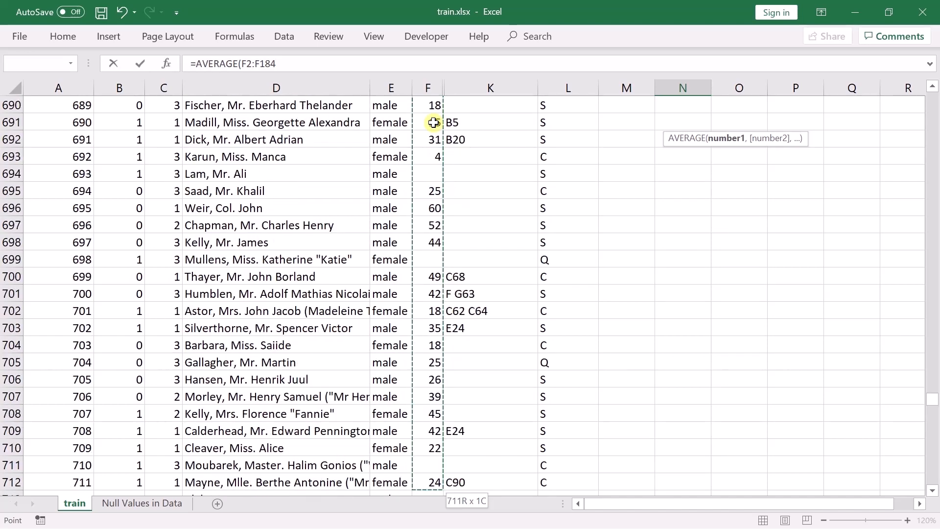
pyautogui.hotkey('shift', 'Down')
pyautogui.hotkey('shift', 'Down')
pyautogui.hotkey('shift', 'Down')
pyautogui.hotkey('shift', 'Down')
pyautogui.hotkey('shift', 'Down')
pyautogui.hotkey('shift', 'Down')
pyautogui.hotkey('shift', 'Down')
pyautogui.hotkey('shift', 'Down')
pyautogui.hotkey('shift', 'Down')
pyautogui.hotkey('shift', 'Down')
pyautogui.hotkey('shift', 'Down')
pyautogui.hotkey('shift', 'Down')
pyautogui.hotkey('shift', 'Down')
pyautogui.hotkey('shift', 'Down')
pyautogui.hotkey('shift', 'Down')
pyautogui.hotkey('shift', 'Down')
pyautogui.hotkey('shift', 'Down')
pyautogui.hotkey('shift', 'Down')
pyautogui.hotkey('shift', 'Down')
pyautogui.hotkey('shift', 'Down')
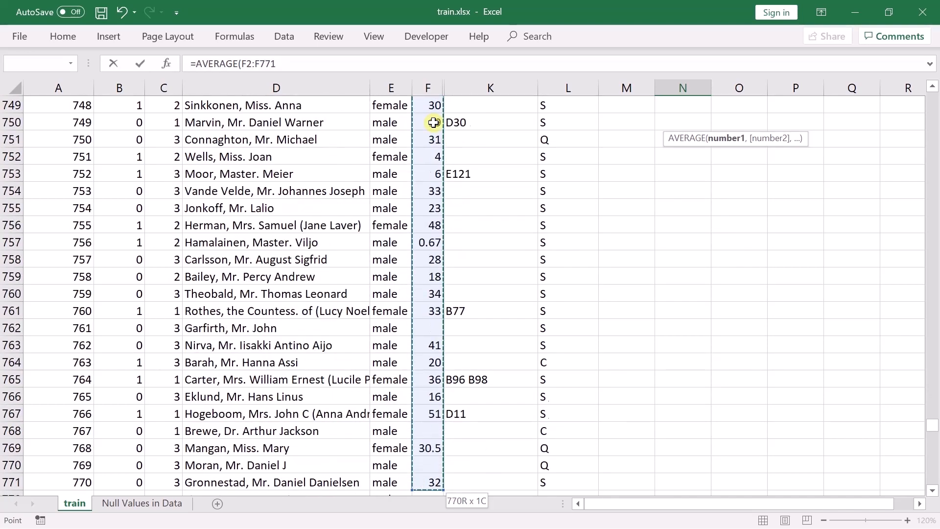
pyautogui.hotkey('shift', 'Down')
pyautogui.hotkey('shift', 'Down')
pyautogui.hotkey('shift', 'Down')
pyautogui.hotkey('shift', 'Down')
pyautogui.hotkey('shift', 'Down')
pyautogui.hotkey('shift', 'Down')
pyautogui.hotkey('shift', 'Down')
pyautogui.hotkey('shift', 'Down')
pyautogui.hotkey('shift', 'Down')
pyautogui.hotkey('shift', 'Down')
pyautogui.hotkey('shift', 'Down')
pyautogui.hotkey('shift', 'Down')
pyautogui.hotkey('shift', 'Down')
pyautogui.hotkey('shift', 'Down')
pyautogui.hotkey('shift', 'Down')
pyautogui.hotkey('shift', 'Down')
pyautogui.hotkey('shift', 'Down')
pyautogui.hotkey('shift', 'Down')
pyautogui.hotkey('shift', 'Down')
pyautogui.hotkey('shift', 'Down')
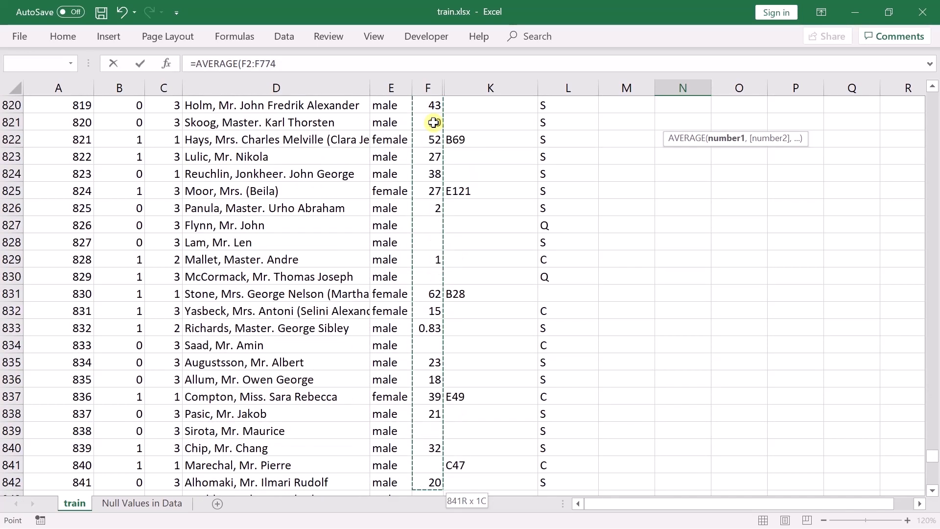
# - Extend the AVERAGE range in N2 down to the last Age entry, F2:F892, and complete the formula
pyautogui.hotkey('shift', 'Down')
pyautogui.hotkey('shift', 'Down')
pyautogui.hotkey('shift', 'Down')
pyautogui.hotkey('shift', 'Down')
pyautogui.hotkey('shift', 'Down')
pyautogui.hotkey('shift', 'Down')
pyautogui.hotkey('shift', 'Down')
pyautogui.hotkey('shift', 'Down')
pyautogui.hotkey('shift', 'Down')
pyautogui.hotkey('shift', 'Down')
pyautogui.hotkey('shift', 'Down')
pyautogui.hotkey('shift', 'Down')
pyautogui.hotkey('shift', 'Down')
pyautogui.hotkey('shift', 'Down')
pyautogui.hotkey('shift', 'Down')
pyautogui.hotkey('shift', 'Down')
pyautogui.hotkey('shift', 'Down')
pyautogui.hotkey('shift', 'Down')
pyautogui.hotkey('shift', 'Down')
pyautogui.hotkey('shift', 'Down')
pyautogui.hotkey('ctrl', 'shift', 'Down')
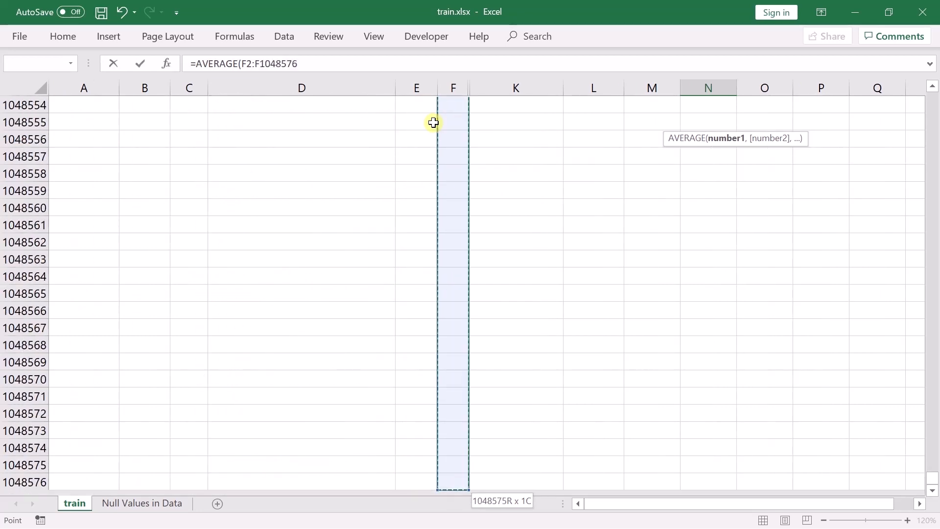
pyautogui.hotkey('ctrl', 'shift', 'Up')
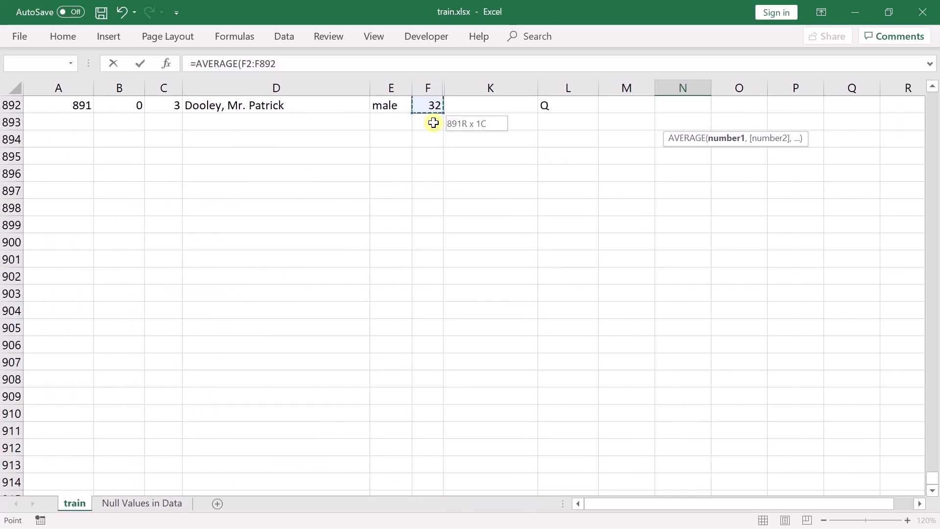
pyautogui.press('Return')
pyautogui.scroll(1, 647, 141)
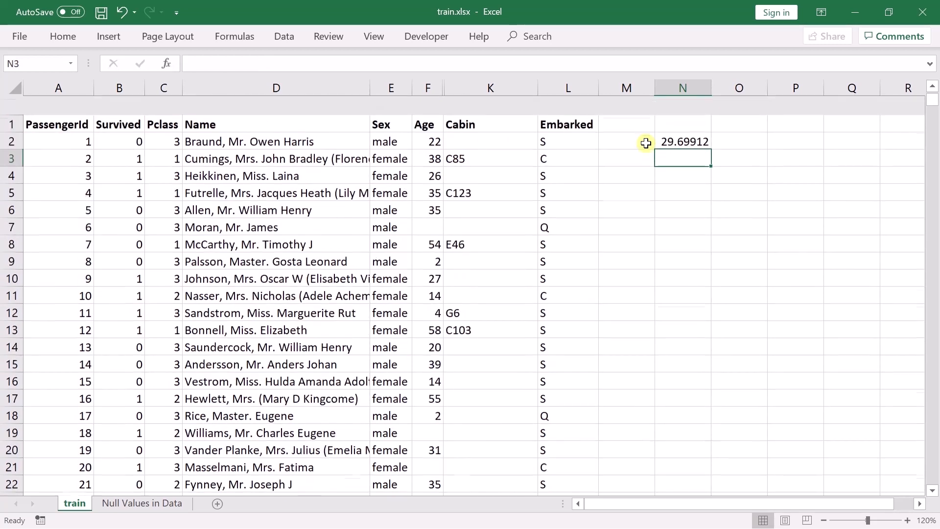
pyautogui.click(691, 122)
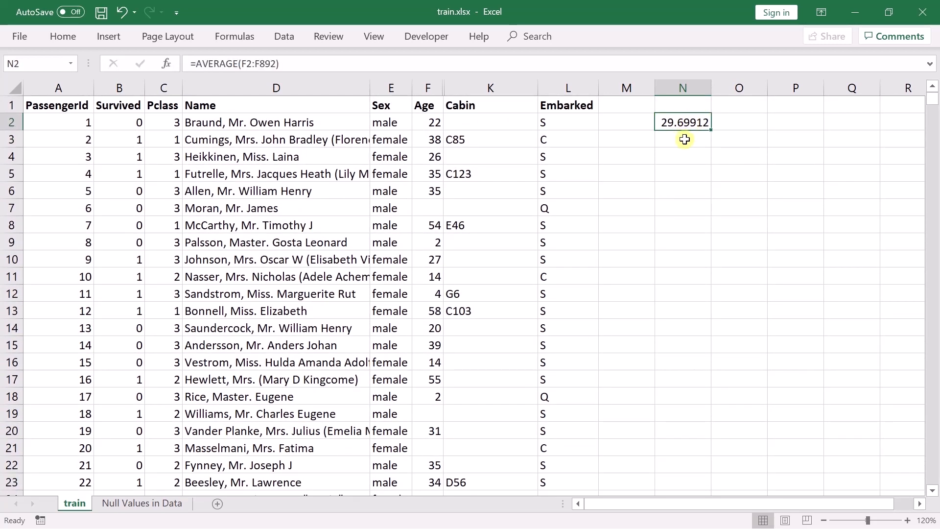
# - Calculate the median age in N3 with =MEDIAN(F2:F892) and compare it with the average in N2
pyautogui.click(685, 140)
pyautogui.write('=meid')
pyautogui.press('BackSpace')
pyautogui.press('BackSpace')
pyautogui.write('dian')
pyautogui.press('Tab')
pyautogui.write('F2:')
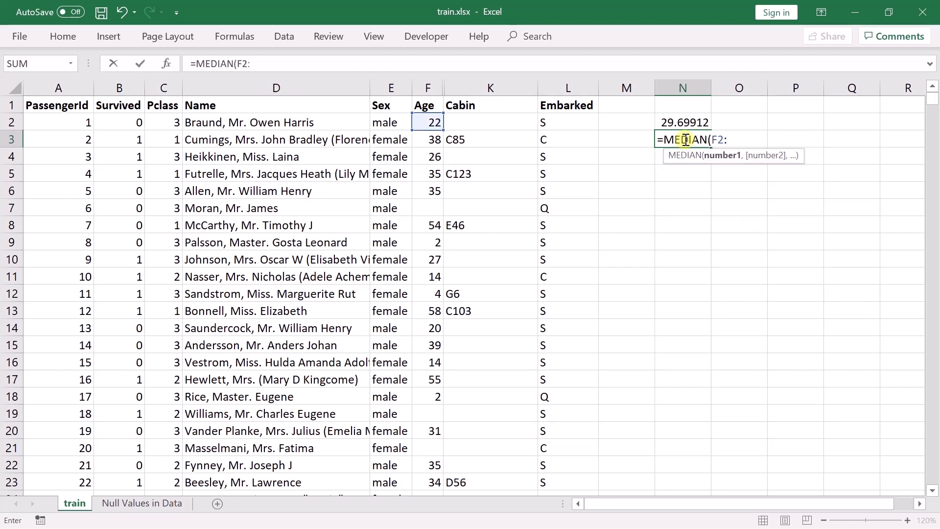
pyautogui.write('F')
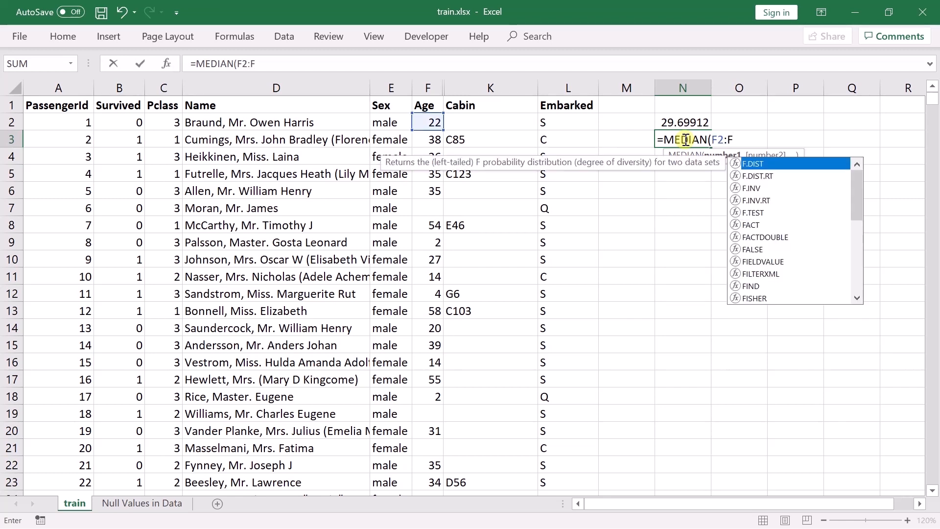
pyautogui.write('892)')
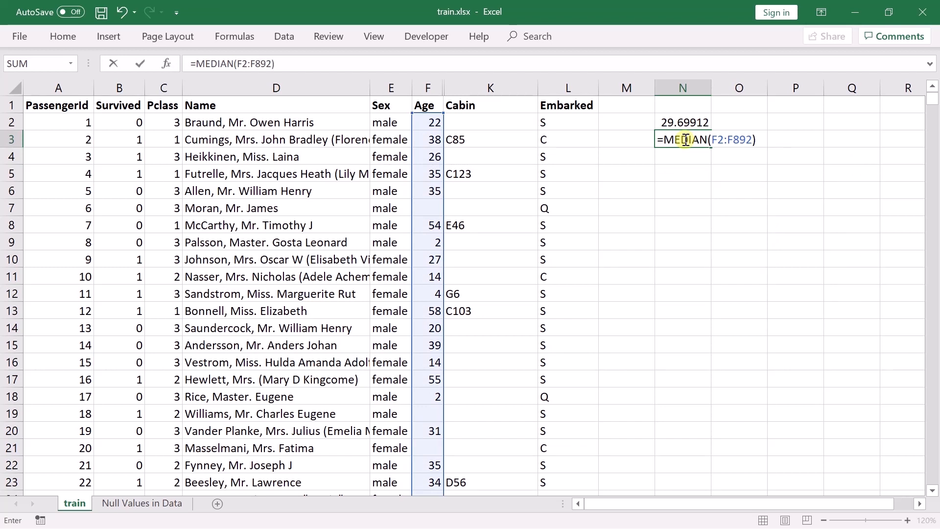
pyautogui.press('Return')
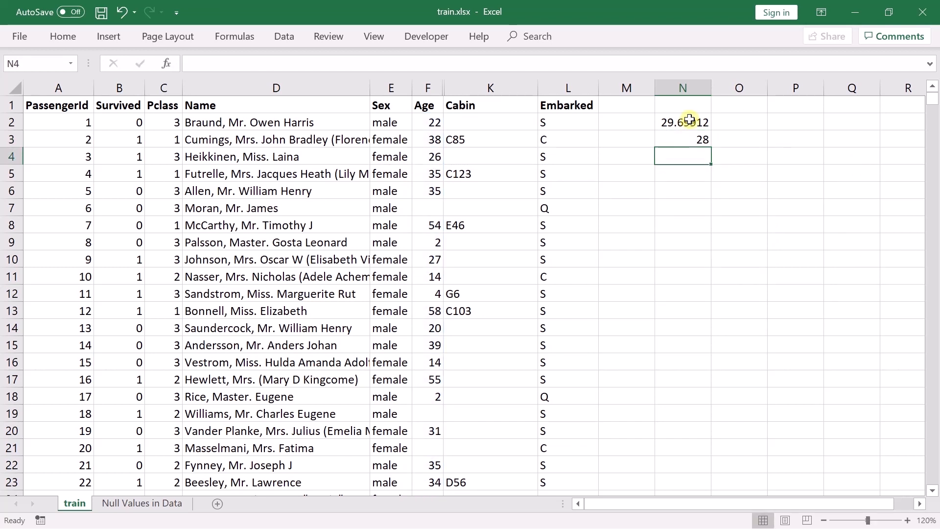
pyautogui.click(686, 122)
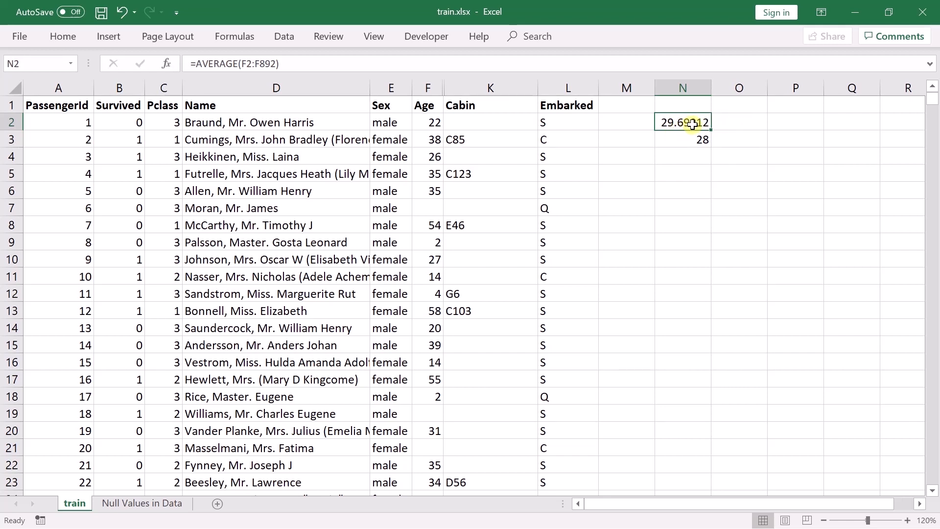
pyautogui.click(689, 144)
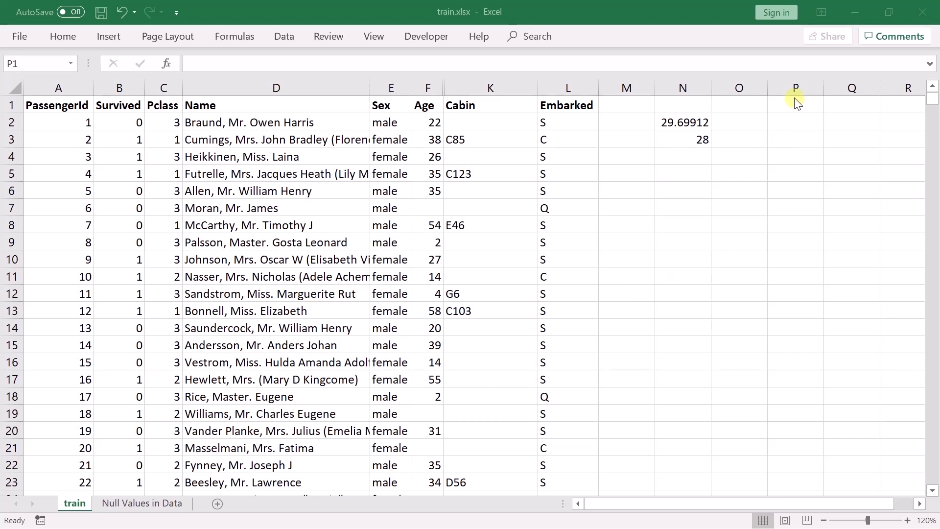
# - Add the column heading Age New in P1
pyautogui.click(782, 108)
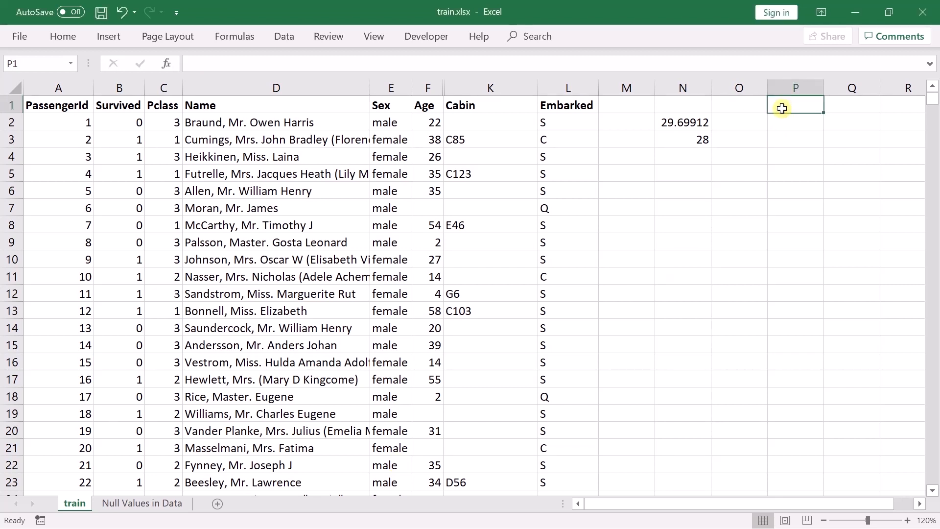
pyautogui.write('Age New')
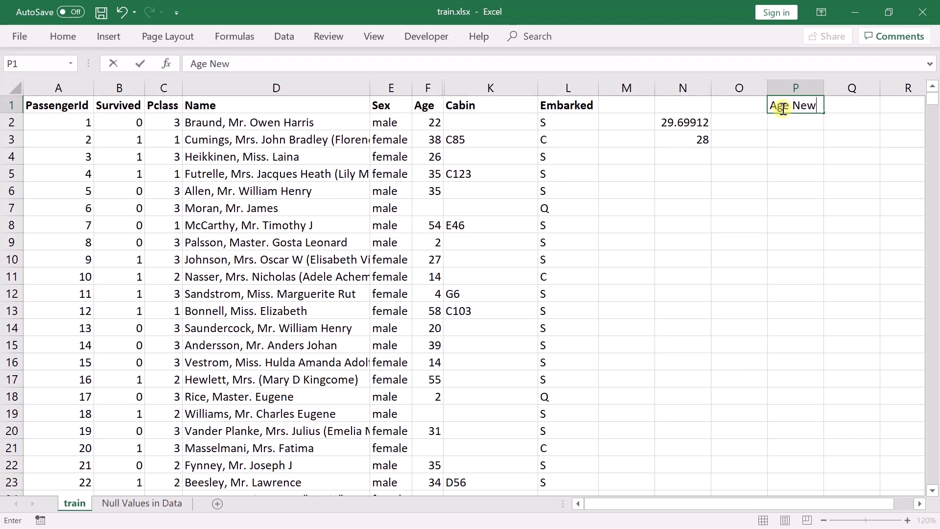
pyautogui.press('Return')
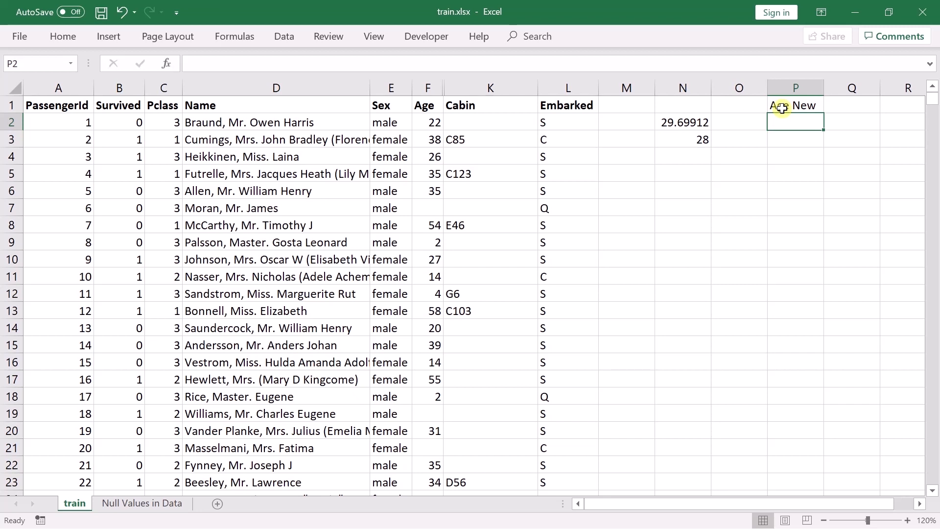
# - In P2, enter =IF(F2="",$N$3,F2) to replace a blank age with the median, and compare the result with F2
pyautogui.write('=if')
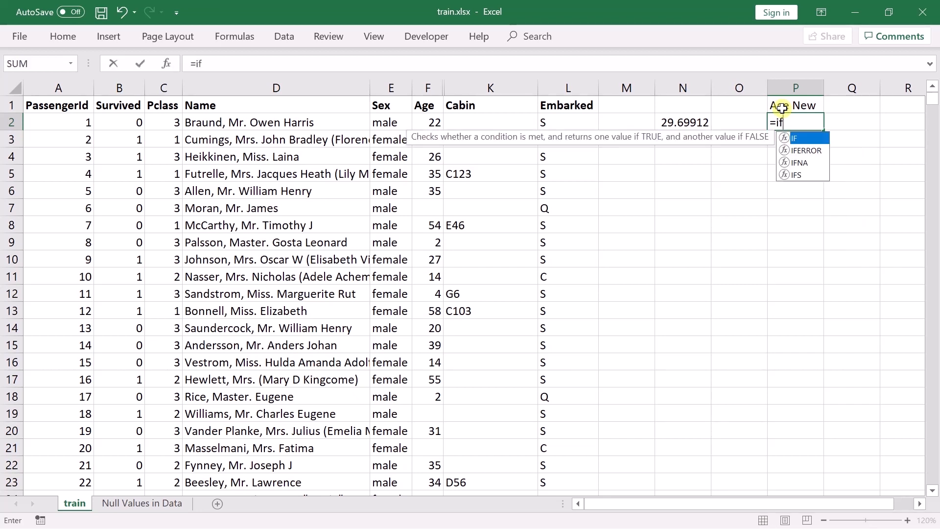
pyautogui.press('Tab')
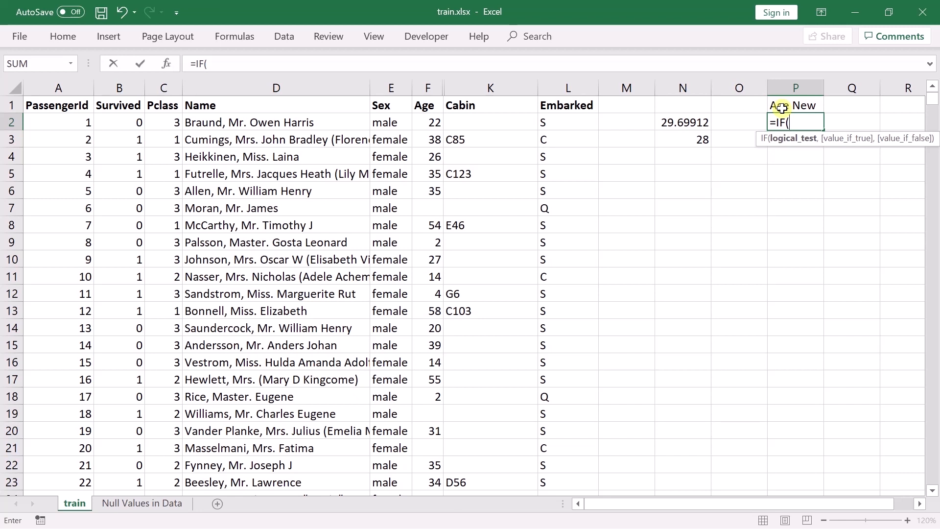
pyautogui.click(428, 123)
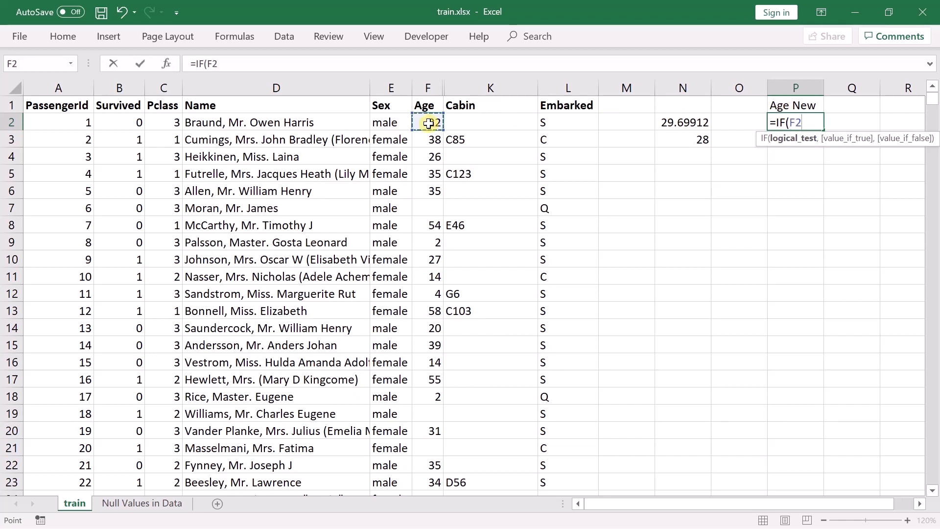
pyautogui.write('="",')
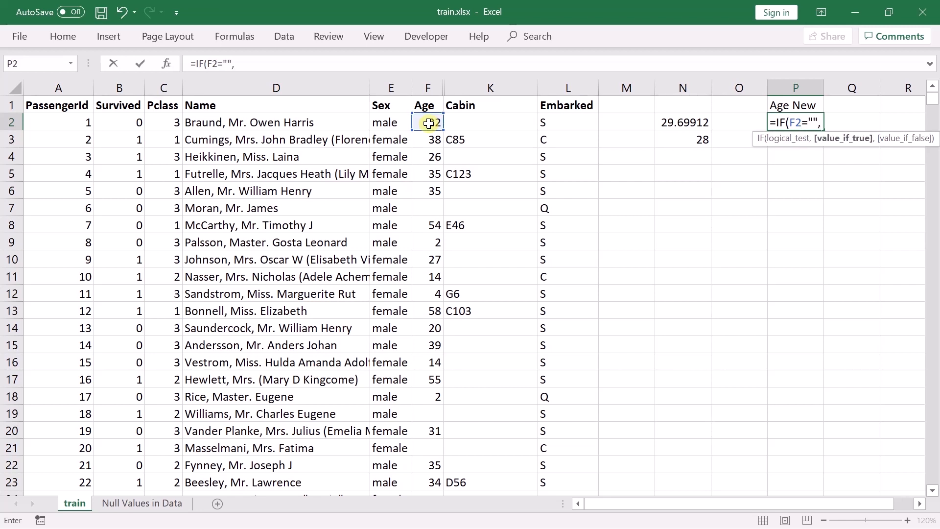
pyautogui.click(691, 139)
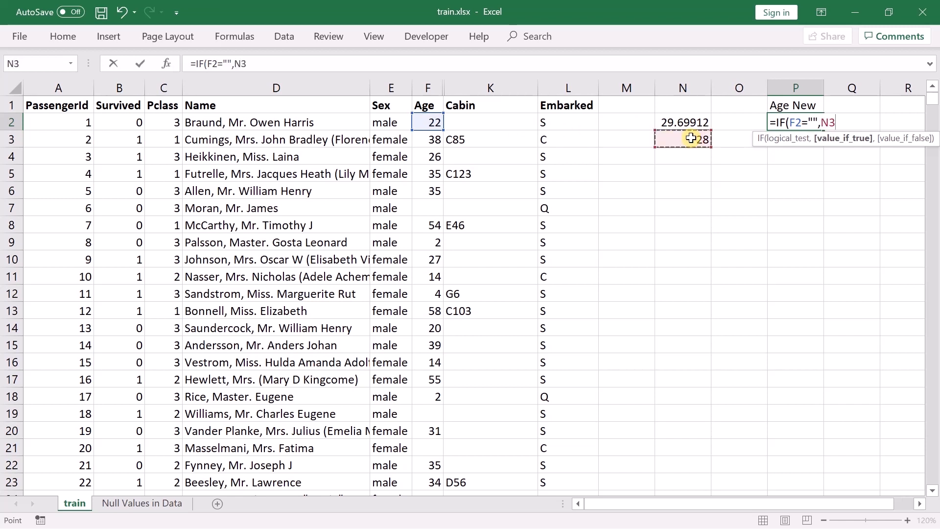
pyautogui.press('F4')
pyautogui.write(',')
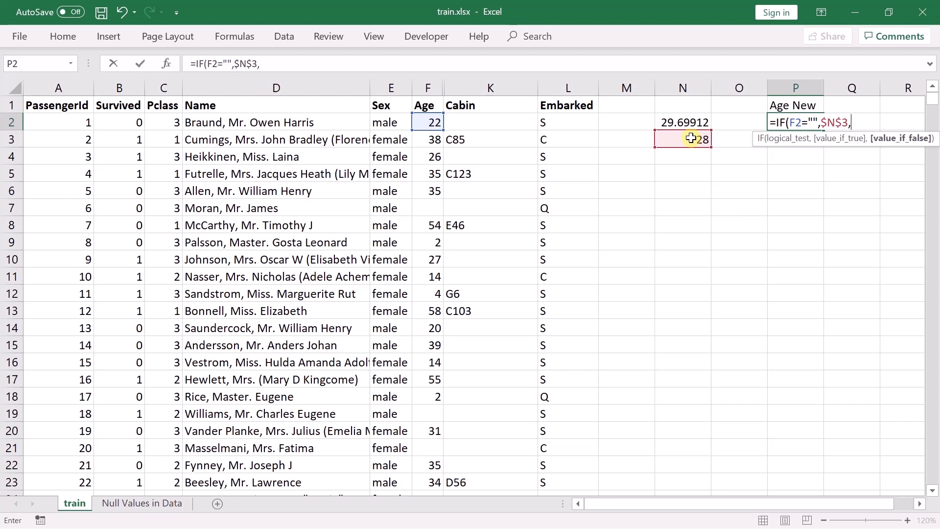
pyautogui.write('F2)')
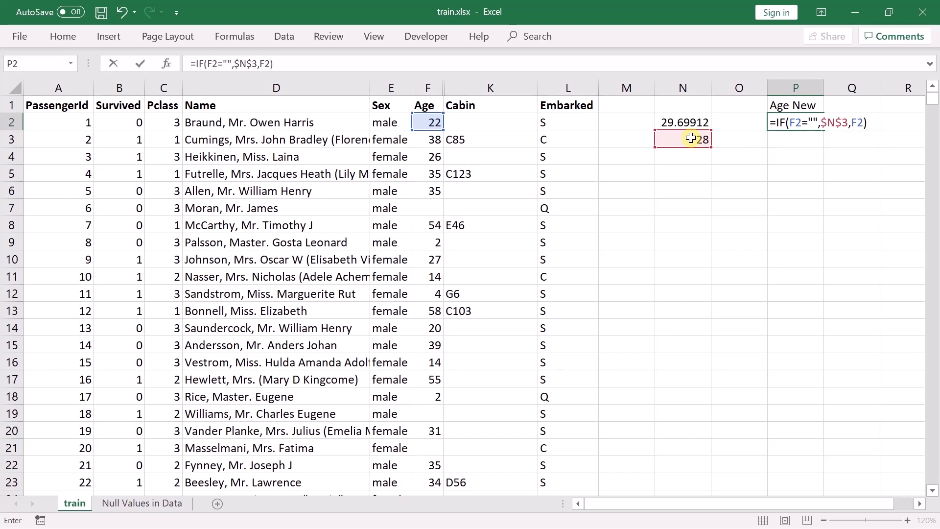
pyautogui.press('Return')
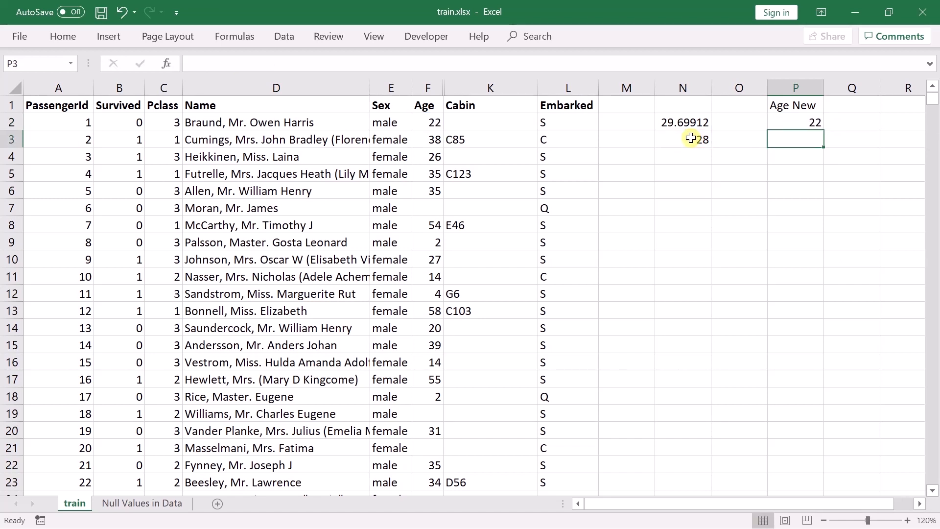
pyautogui.click(792, 121)
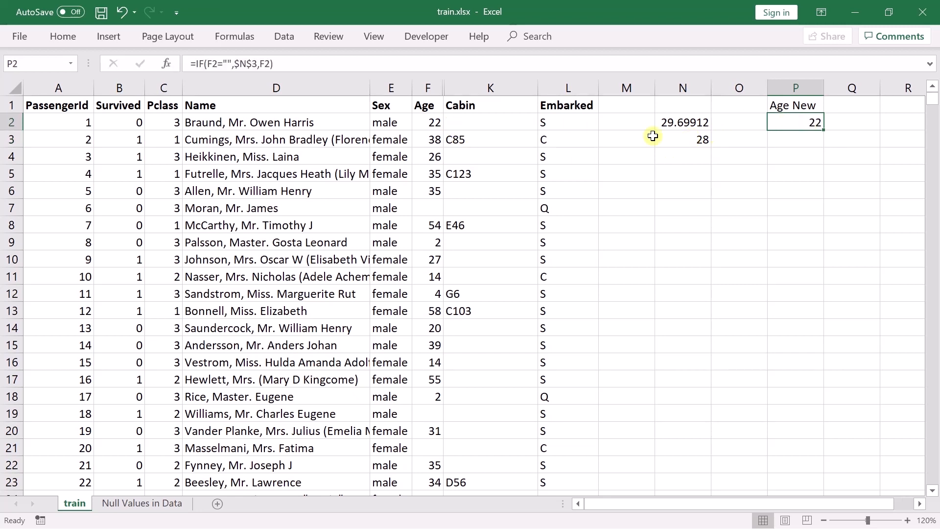
pyautogui.click(430, 124)
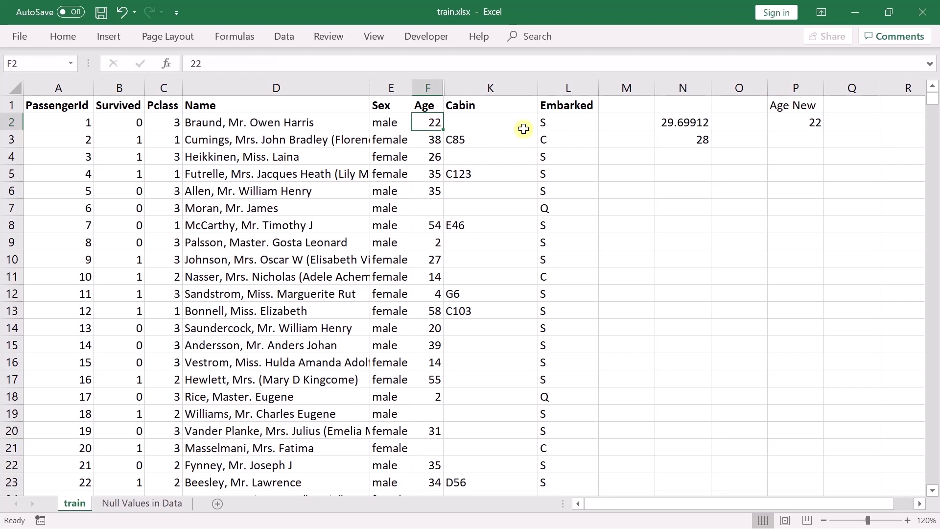
# - Fill the Age New formula from P2 down to P8 and check the blank-age row 7 against the median in N3
pyautogui.click(805, 123)
pyautogui.moveTo(826, 131); pyautogui.dragTo(814, 229)
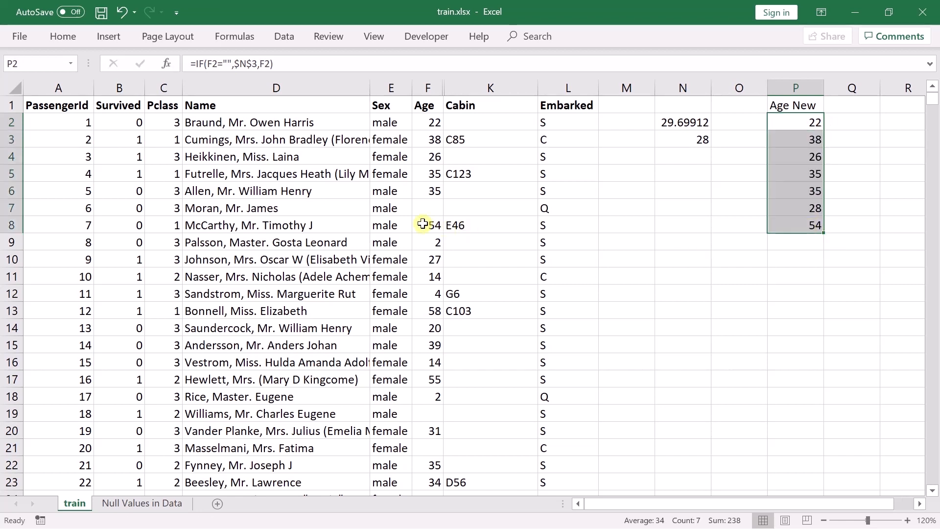
pyautogui.click(432, 208)
pyautogui.moveTo(432, 208); pyautogui.dragTo(814, 210)
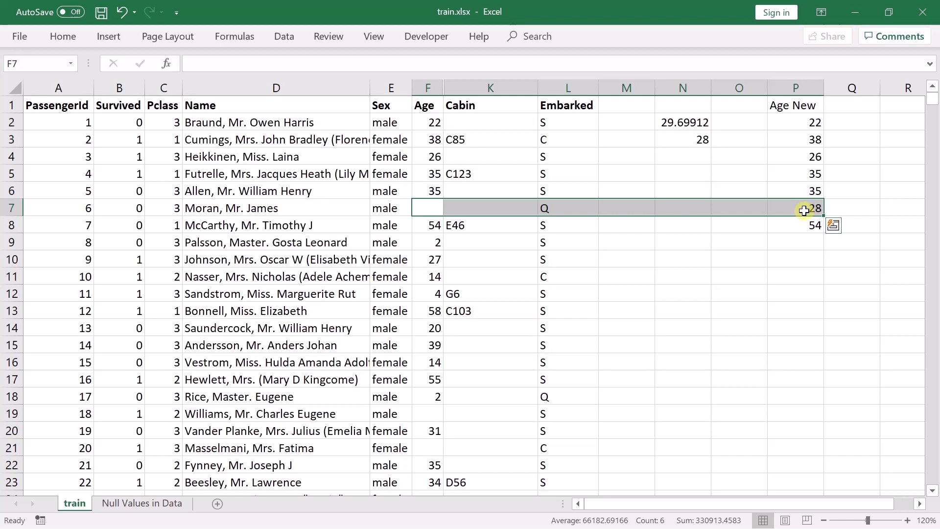
pyautogui.click(695, 140)
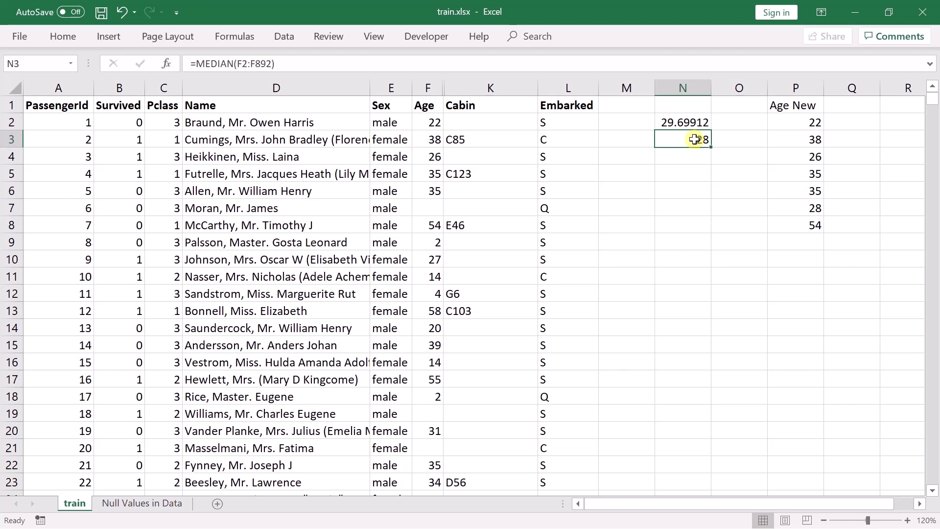
# - Fill the Age New formula from P8 down to P219, check the blank-age row 216, and continue filling from P219
pyautogui.click(816, 224)
pyautogui.moveTo(825, 234); pyautogui.dragTo(803, 466)
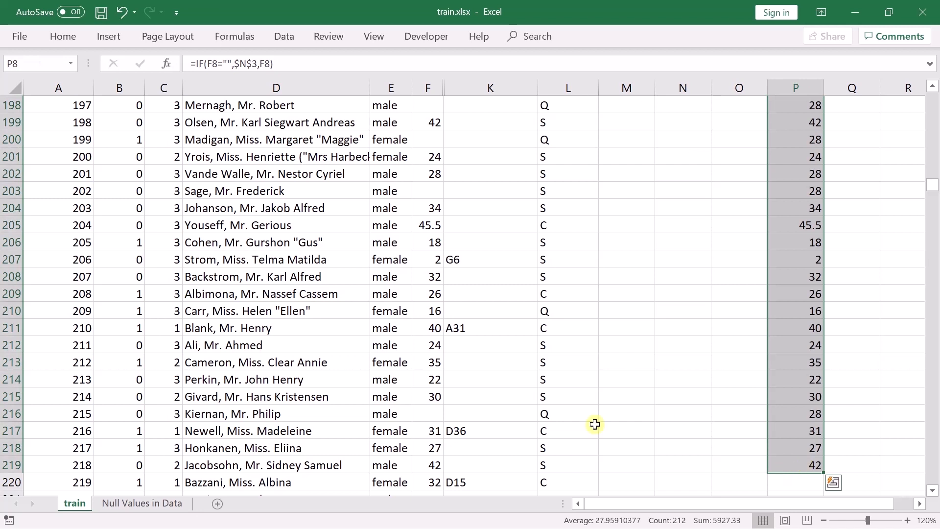
pyautogui.click(432, 412)
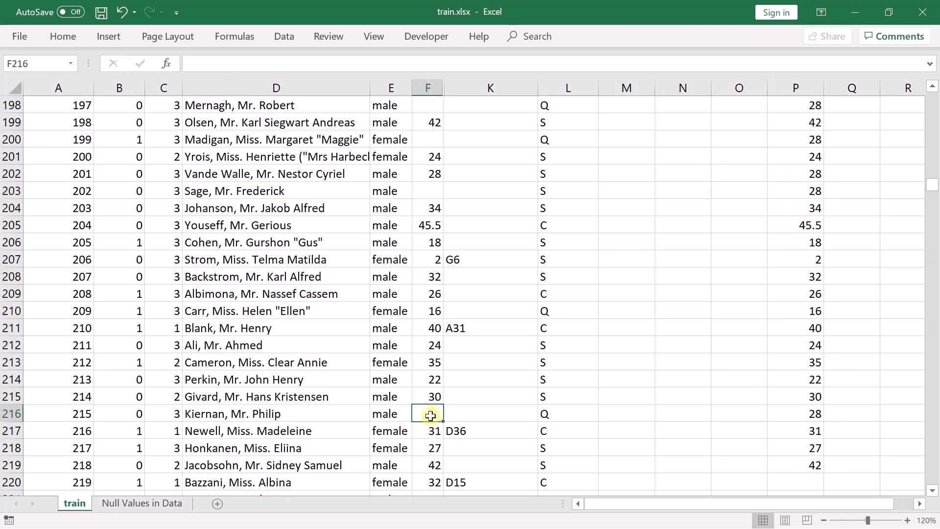
pyautogui.moveTo(430, 416); pyautogui.dragTo(801, 415)
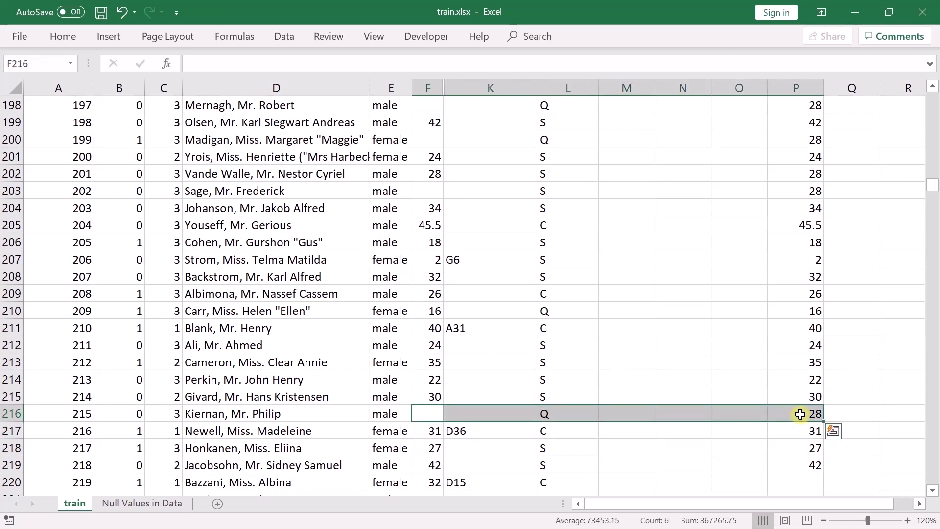
pyautogui.click(800, 414)
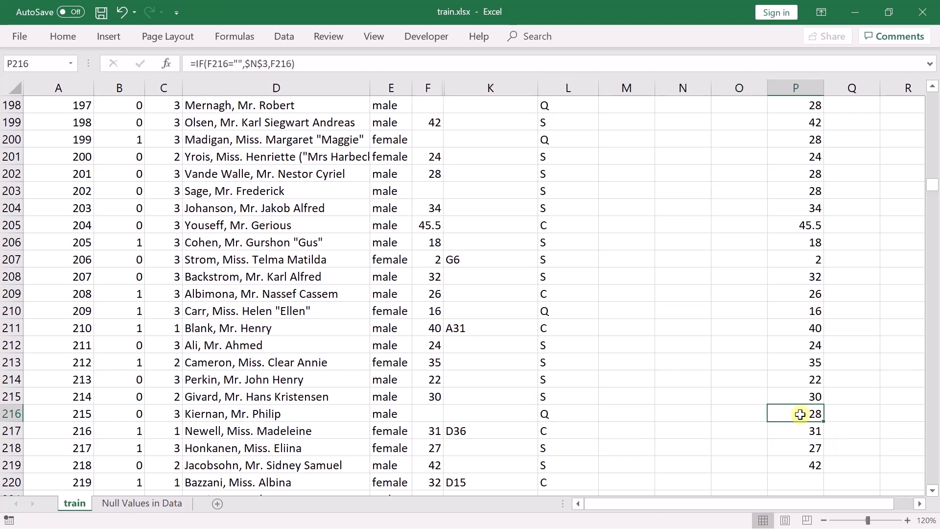
pyautogui.click(807, 467)
pyautogui.moveTo(824, 473); pyautogui.dragTo(832, 426)
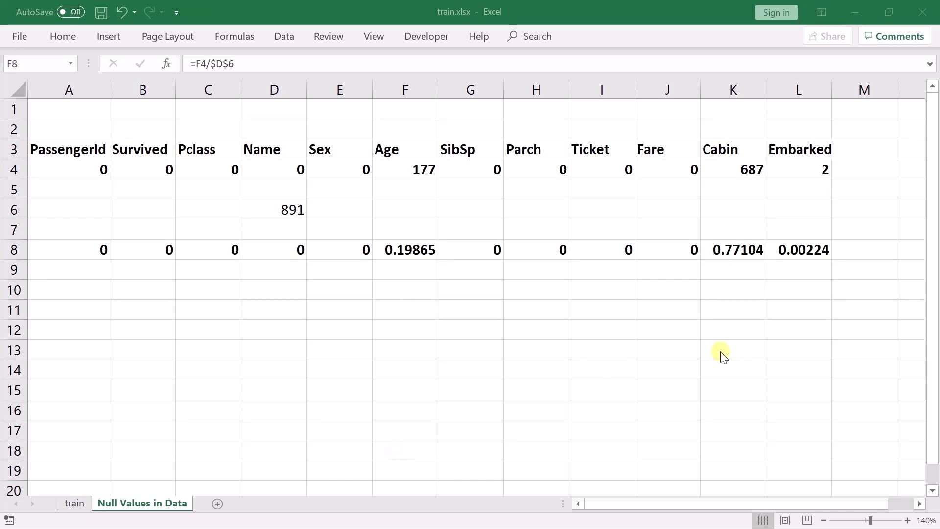
# - On the Null Values in Data sheet, check the Embarked column's null share in L8
pyautogui.click(798, 250)
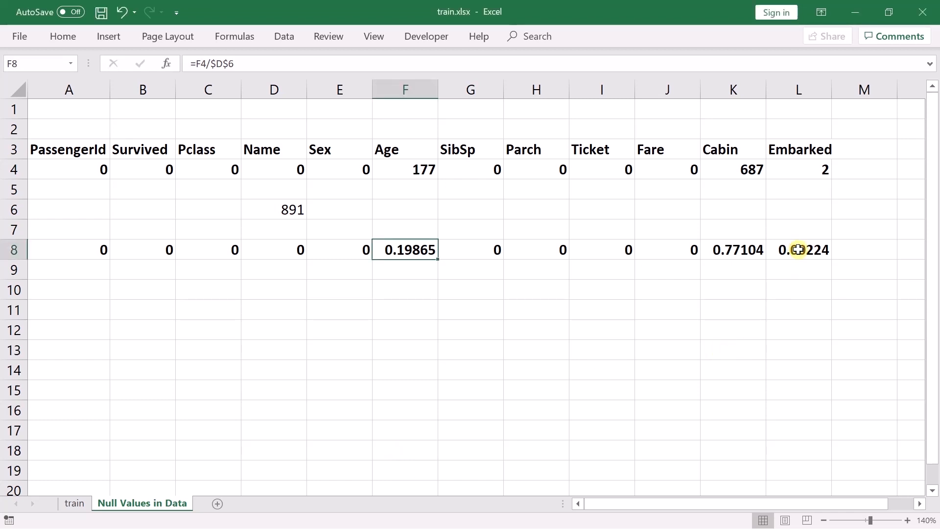